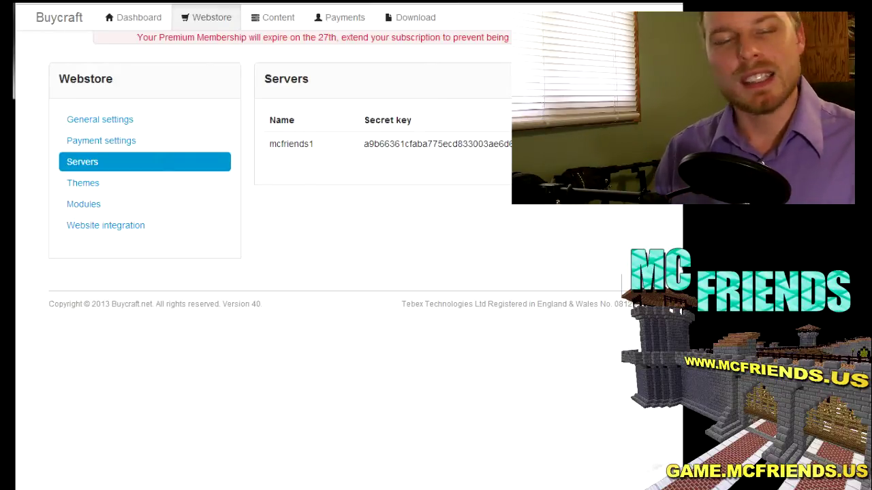
pyautogui.hotkey('alt', 'Tab')
pyautogui.click(197, 69)
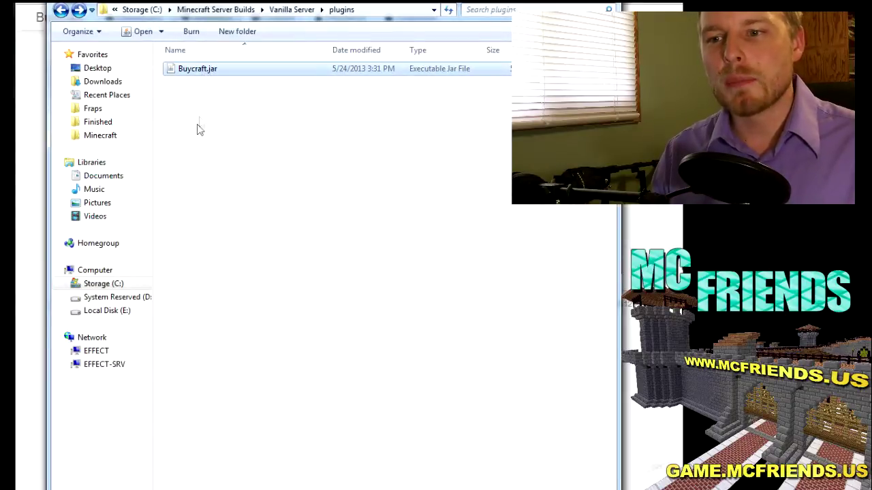
pyautogui.hotkey('alt', 'Tab')
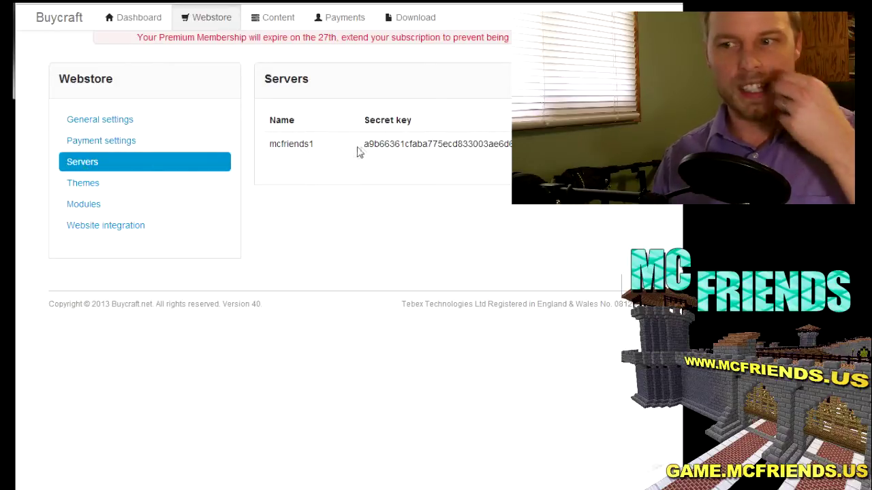
pyautogui.moveTo(356, 152); pyautogui.dragTo(518, 144)
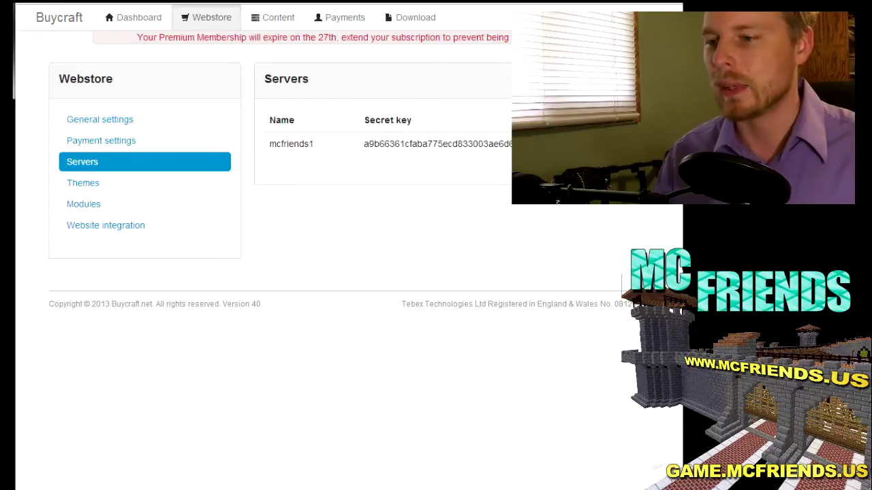
# Step: Copy the mcfriends1 server's secret key from the Servers table
pyautogui.moveTo(511, 145); pyautogui.dragTo(360, 155)
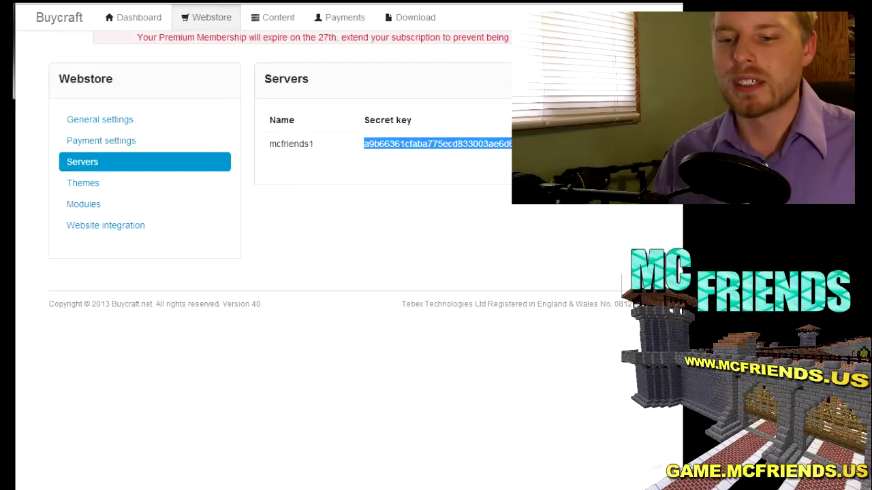
pyautogui.hotkey('alt', 'Tab')
# Step: Run START_SERVER.bat from the Vanilla Server folder to launch the Minecraft server
pyautogui.click(61, 10)
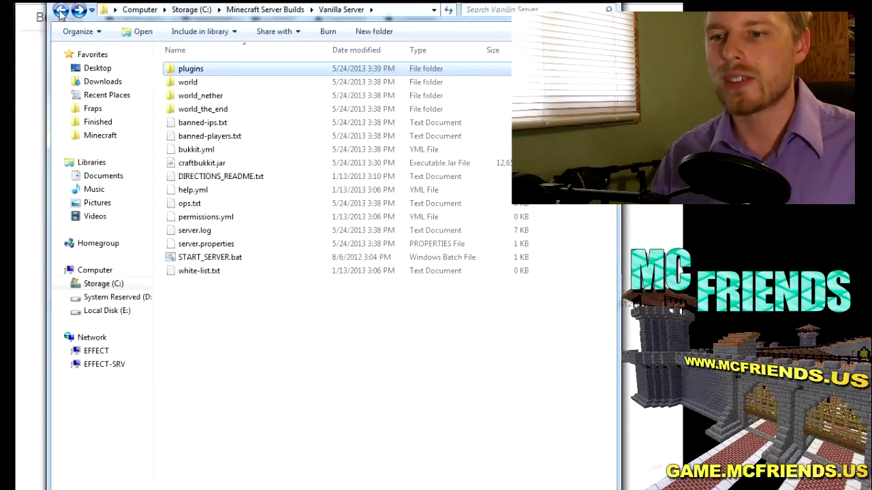
pyautogui.doubleClick(210, 257)
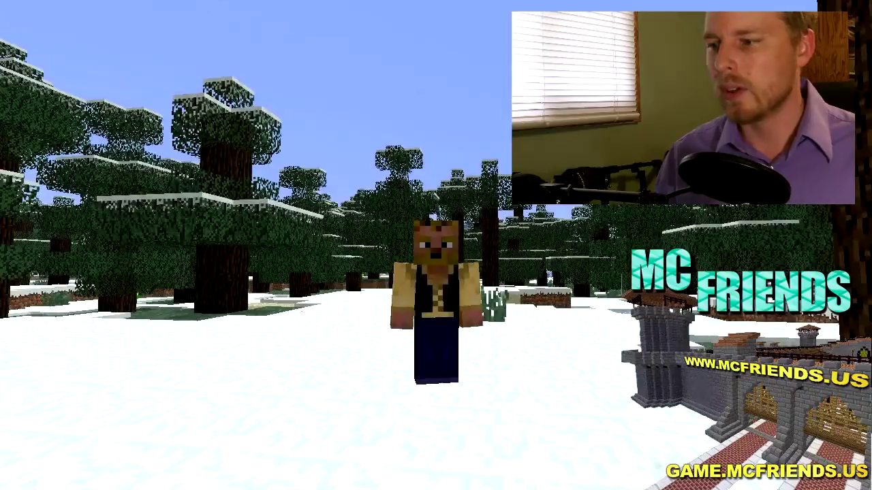
# Step: Walk around the other player, then restore the HUD and first-person view
pyautogui.press('a')
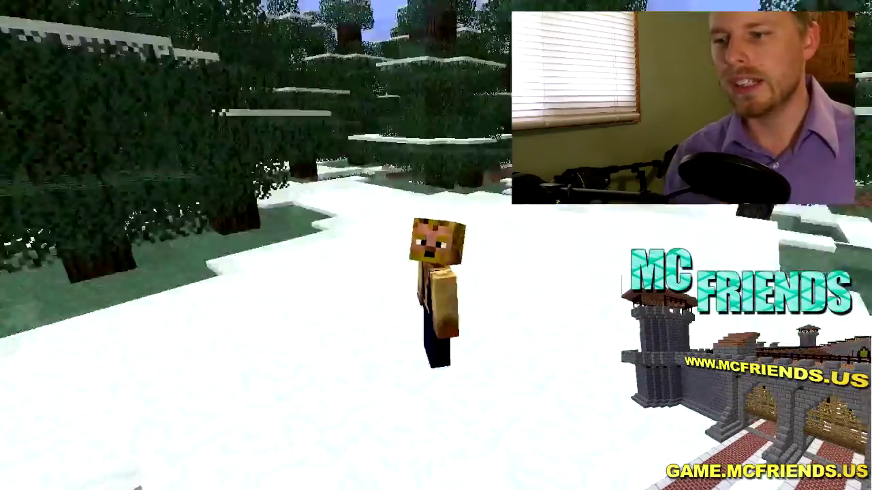
pyautogui.press('w')
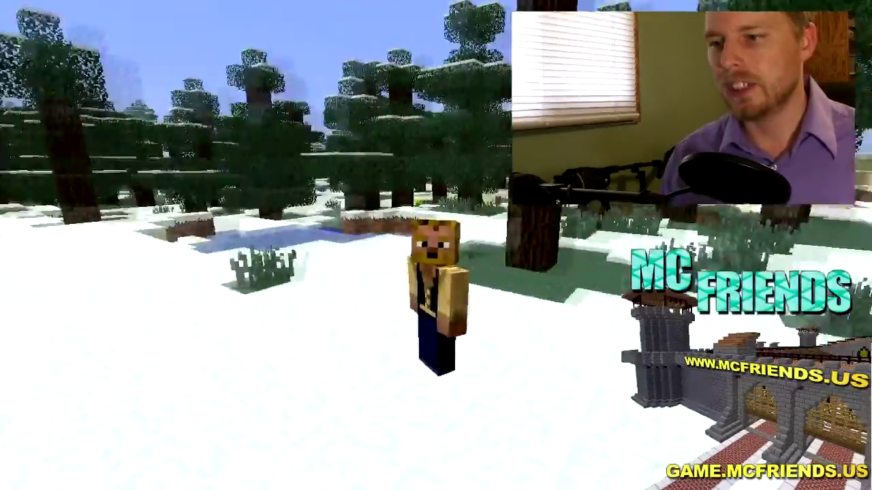
pyautogui.press('F1')
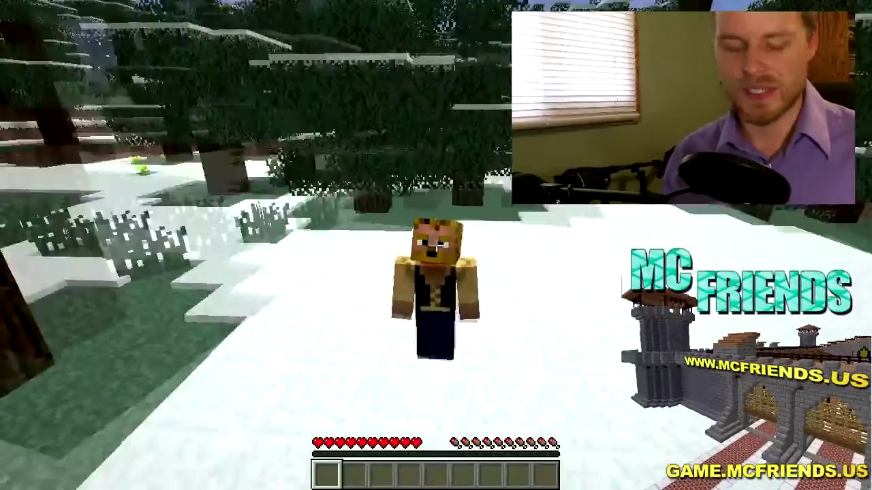
pyautogui.press('F5')
# Step: Send /buycraft secret with the pasted secret key to authenticate the server
pyautogui.press('/')
pyautogui.write('bu')
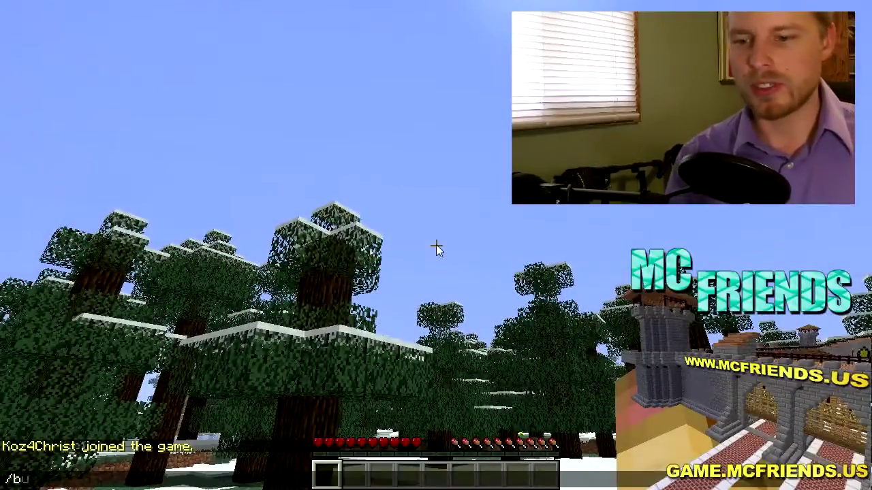
pyautogui.write('ycraft')
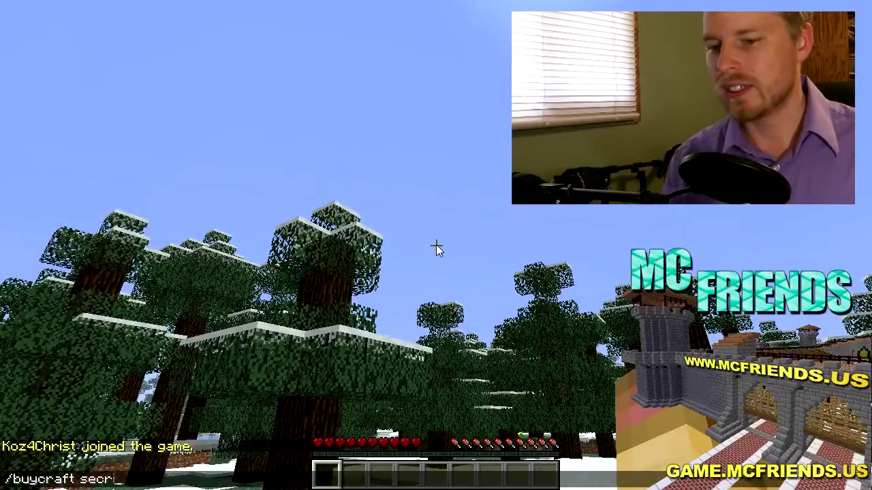
pyautogui.write(' secret')
pyautogui.hotkey('ctrl', 'v')
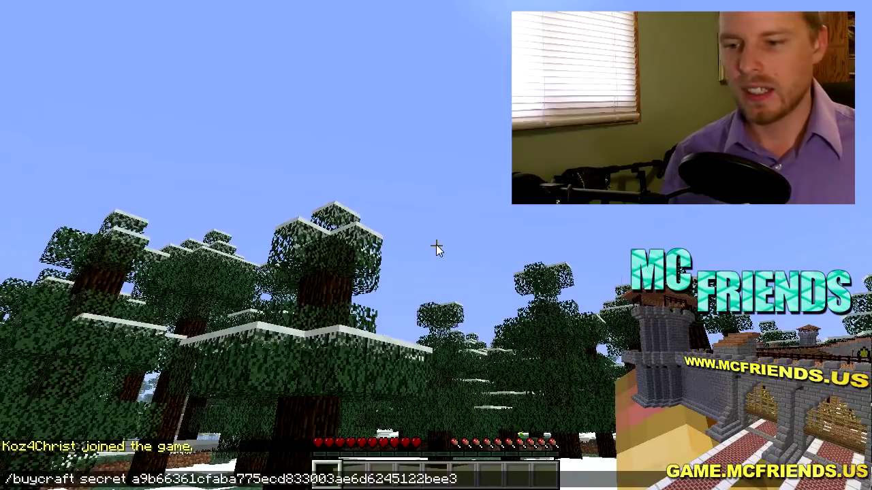
pyautogui.press('Return')
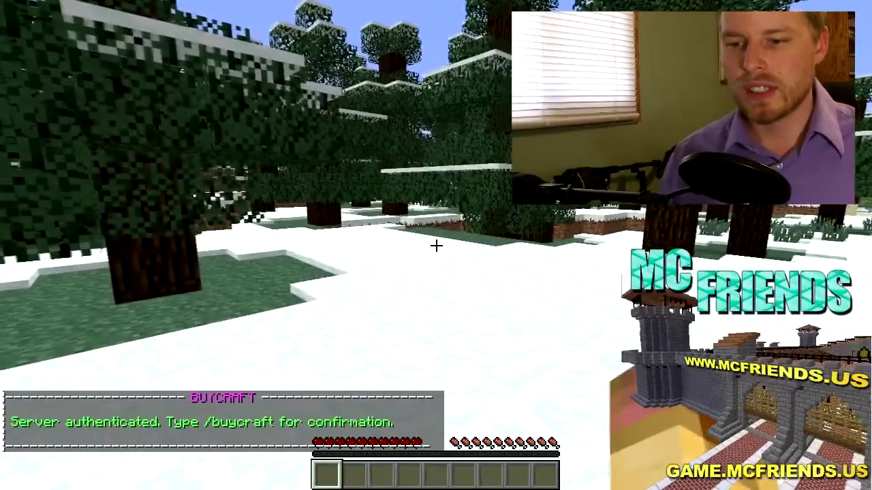
# Step: Run /buycraft to confirm authentication and list the plugin's commands
pyautogui.press('/')
pyautogui.write('bu')
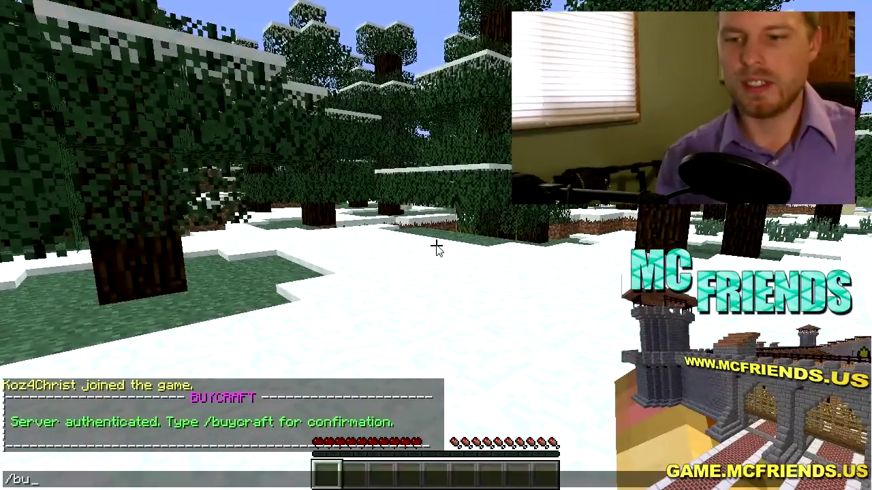
pyautogui.write('ycraft')
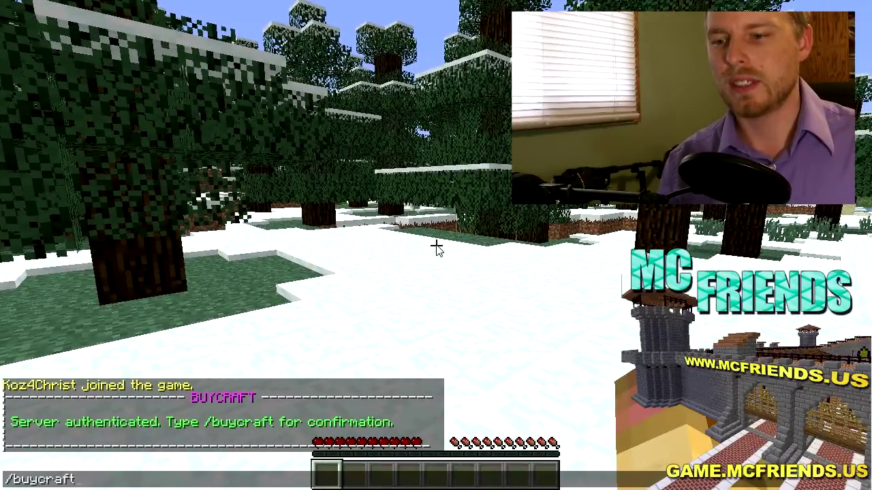
pyautogui.press('Return')
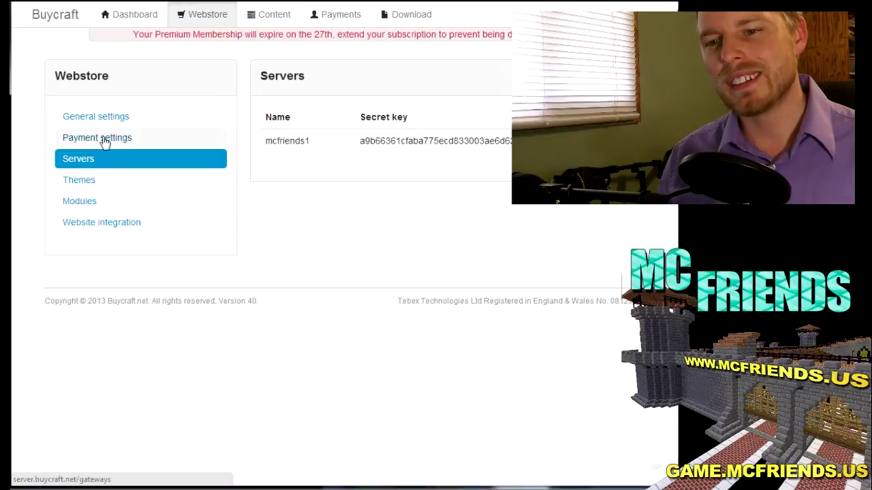
# Step: Show the webstore's General settings: store name mcfriends1, currency USD, subdomain mcfriends1
pyautogui.click(101, 116)
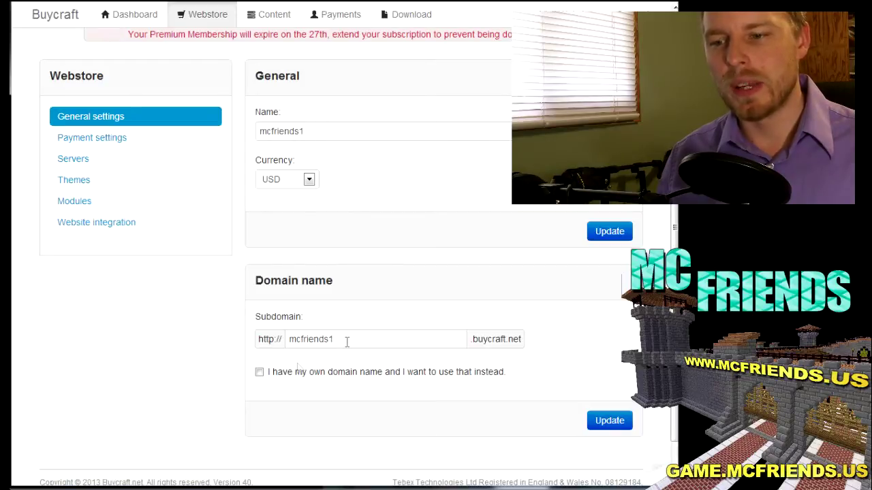
pyautogui.click(259, 376)
pyautogui.scroll(-1, 183, 387)
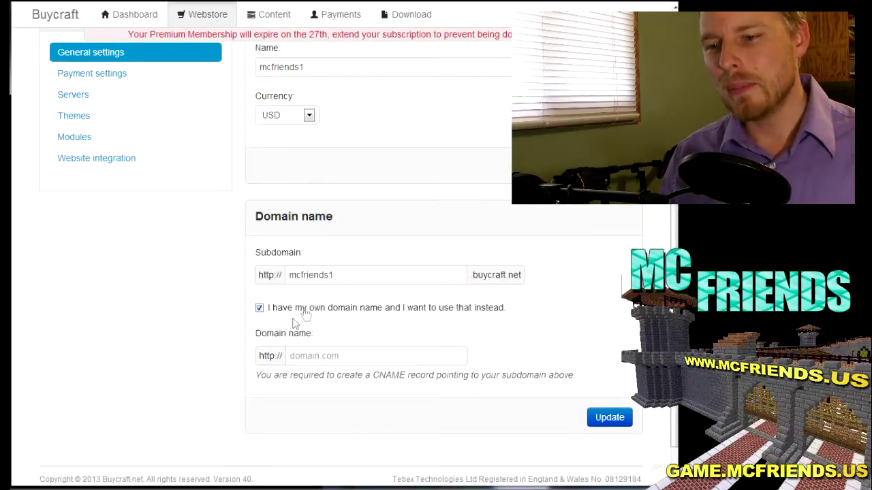
pyautogui.click(373, 356)
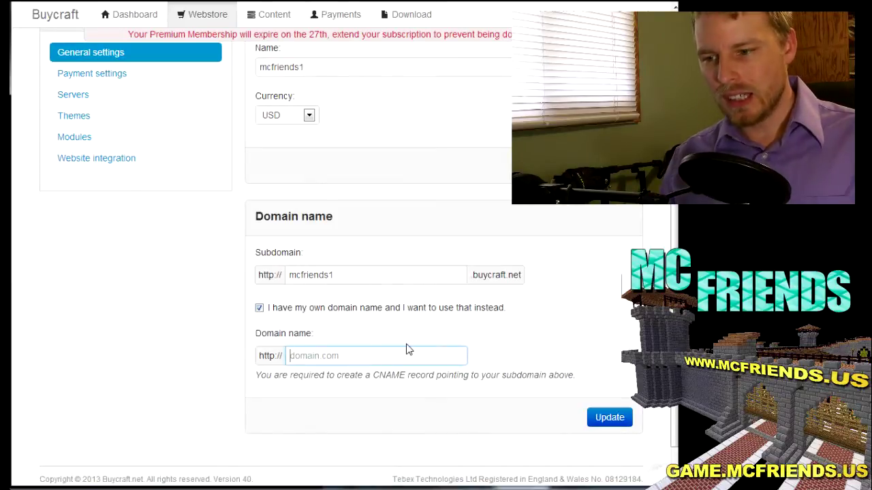
pyautogui.write('store.')
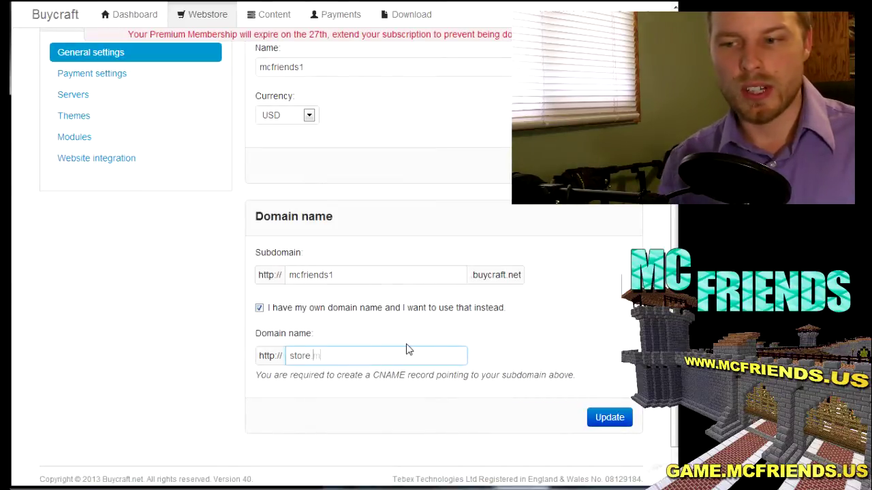
pyautogui.write('mcfriends.us')
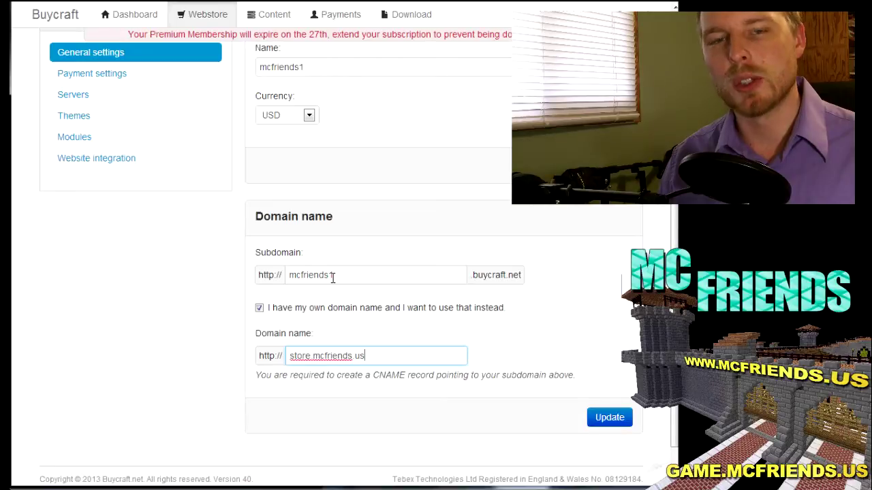
pyautogui.click(261, 311)
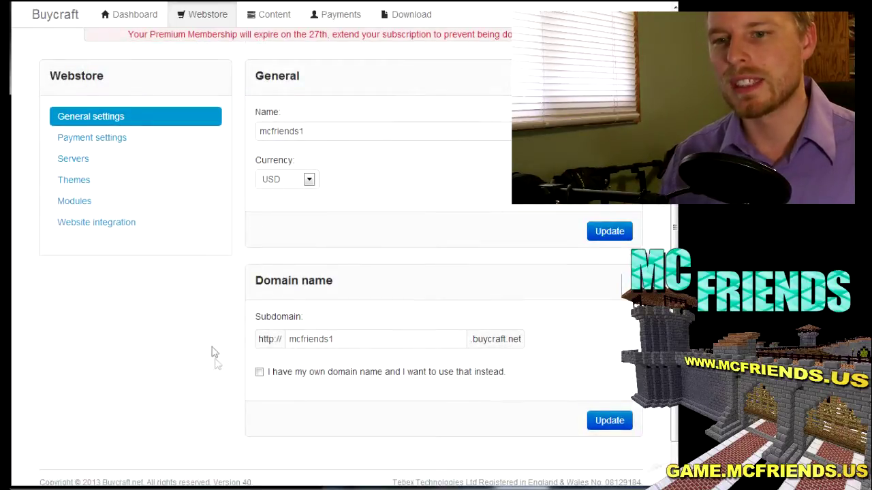
# Step: Look over the webstore Themes and Modules pages, then go to Content's Packages page
pyautogui.click(77, 185)
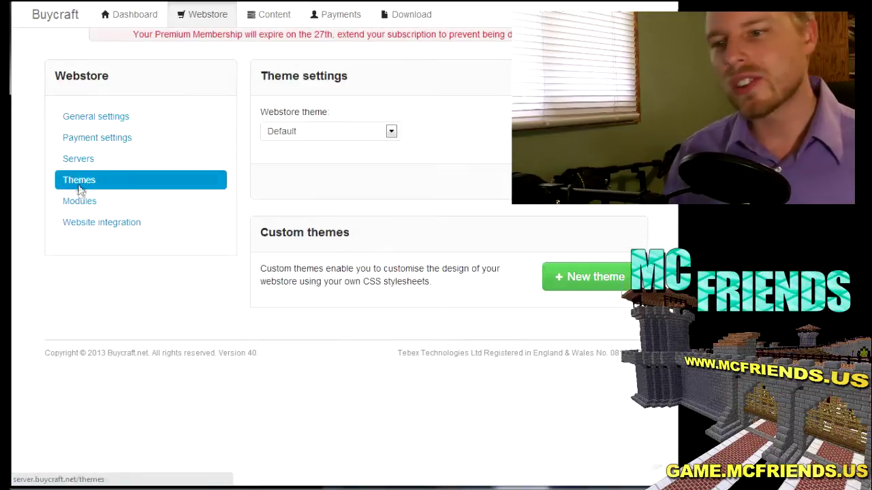
pyautogui.click(80, 202)
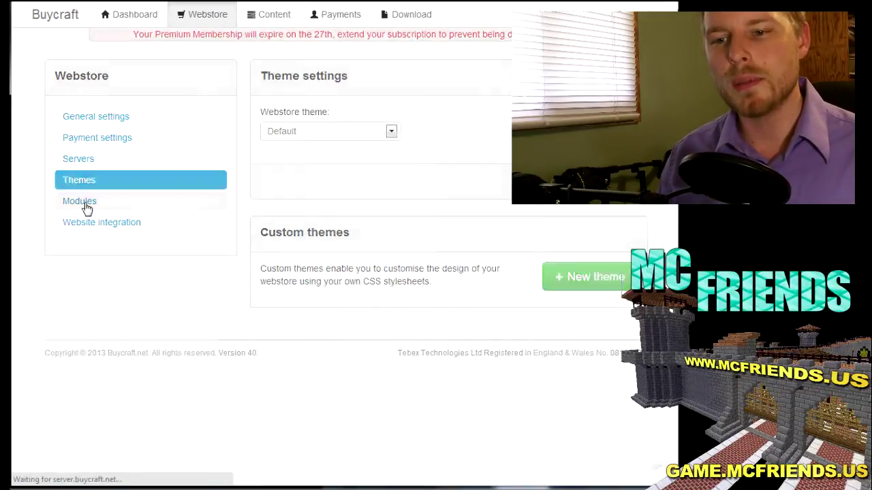
pyautogui.scroll(-3, 373, 194)
pyautogui.scroll(1, 405, 177)
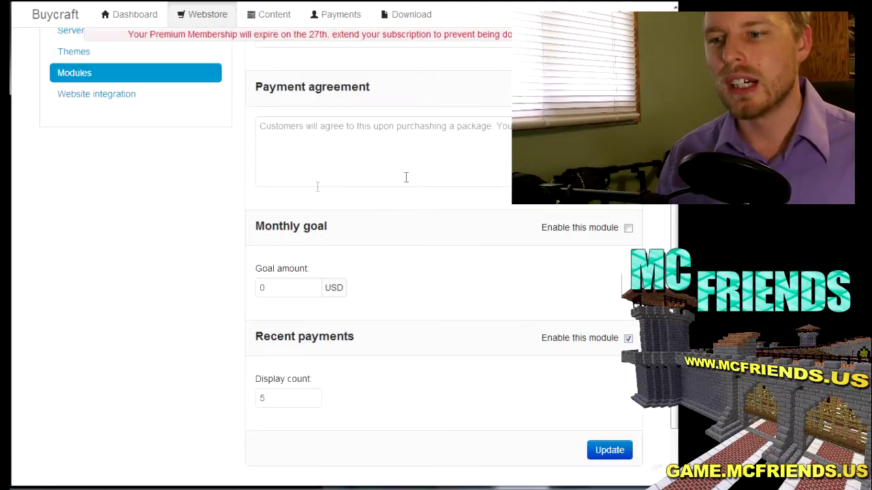
pyautogui.scroll(2, 436, 293)
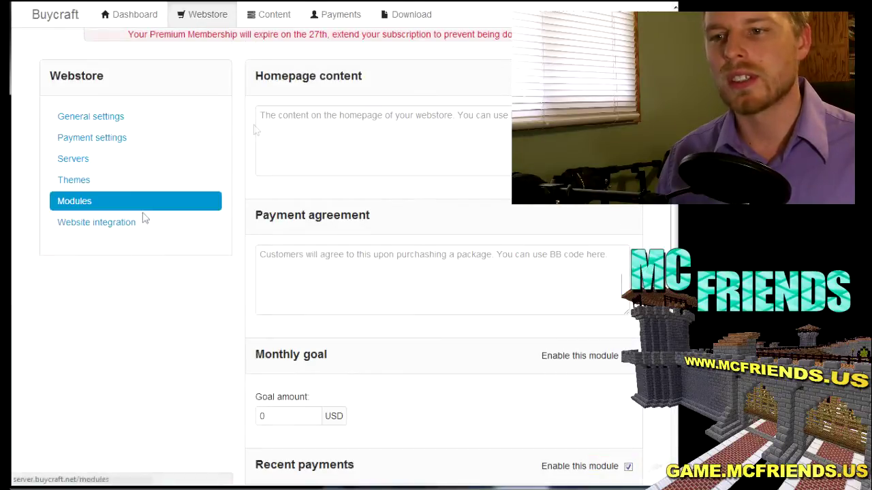
pyautogui.click(268, 15)
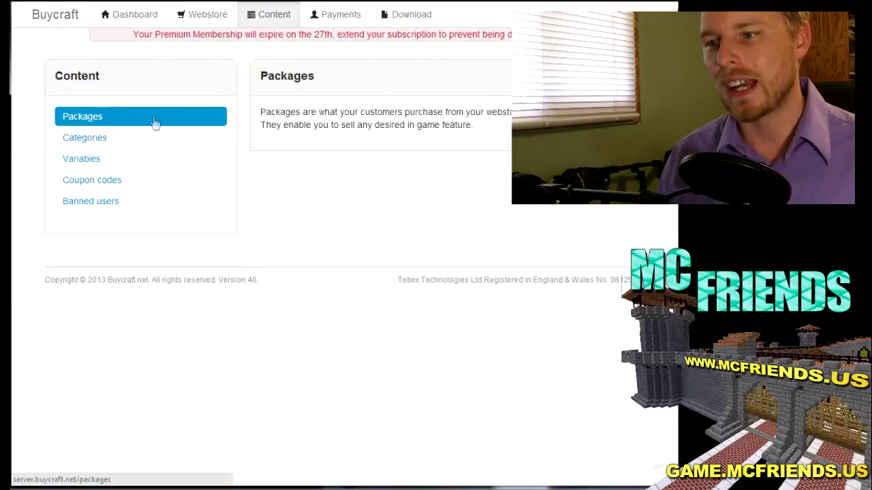
# Step: Start a new package named Basic with description 'here is the stuff'
pyautogui.click(606, 76)
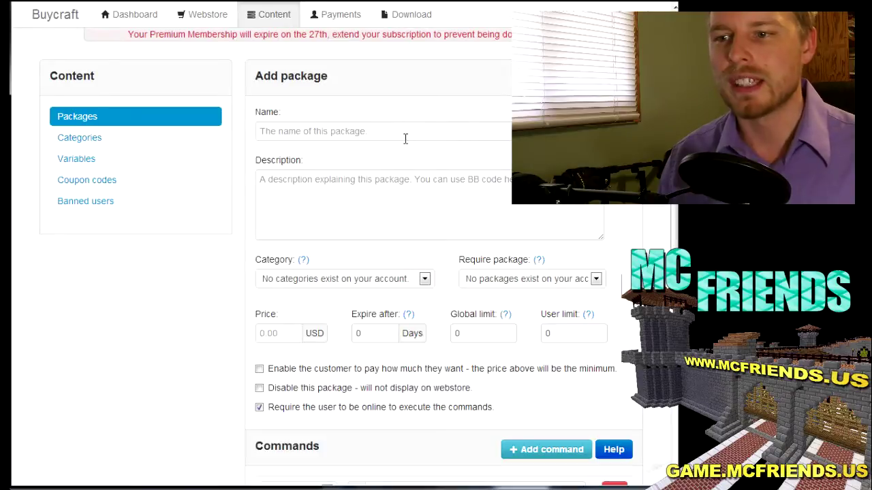
pyautogui.click(405, 137)
pyautogui.write('Basic')
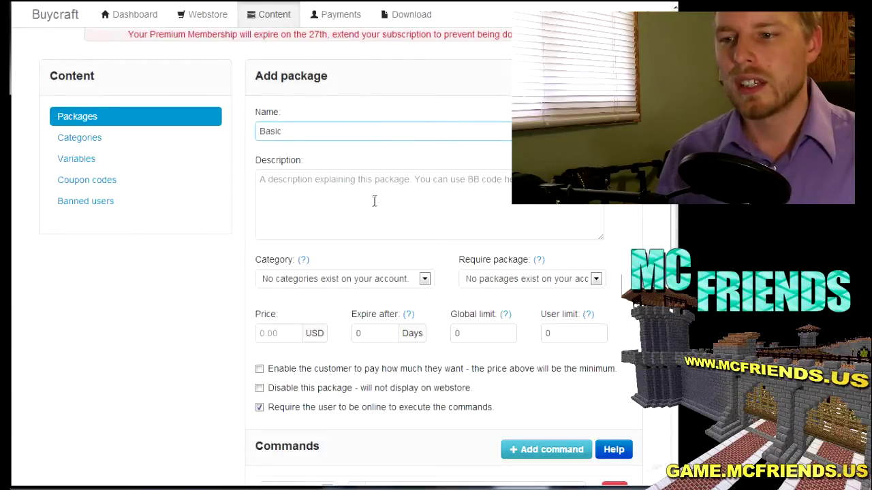
pyautogui.click(373, 202)
pyautogui.write('her')
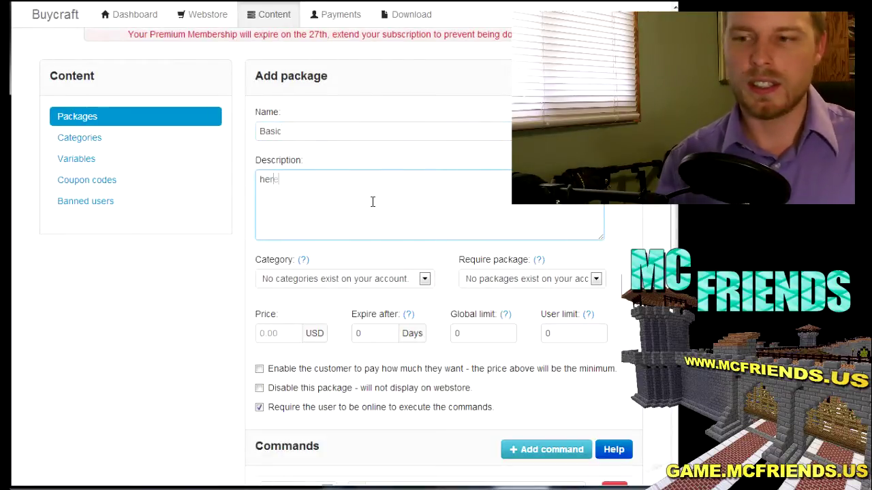
pyautogui.write('e is the stuff')
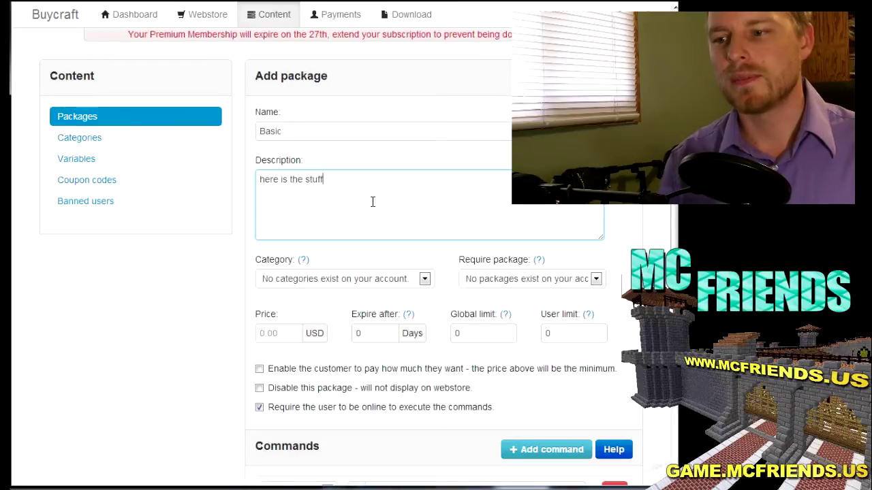
pyautogui.scroll(-1, 372, 201)
pyautogui.scroll(-2, 373, 201)
pyautogui.scroll(2, 381, 211)
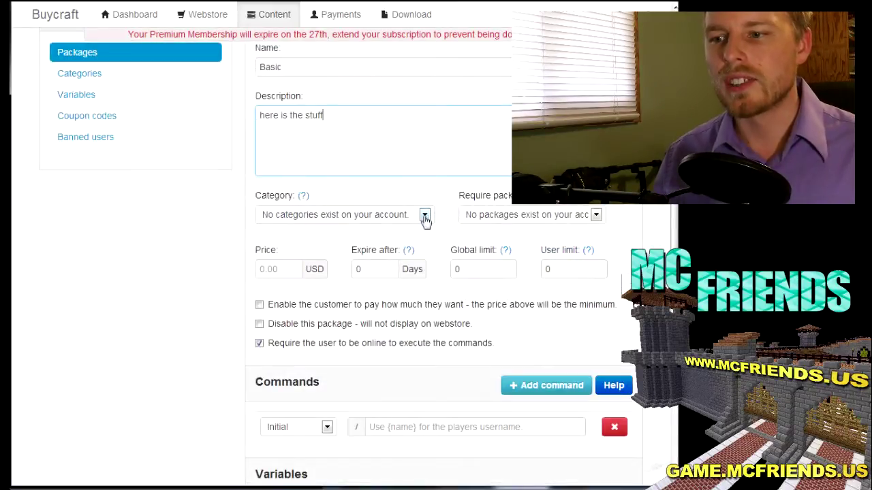
# Step: Review the package's Category and Require package dropdown choices
pyautogui.click(424, 215)
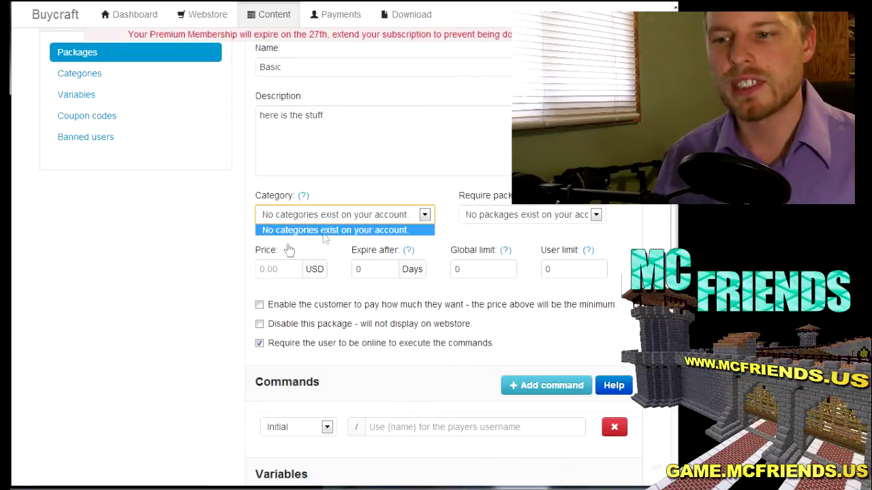
pyautogui.click(569, 218)
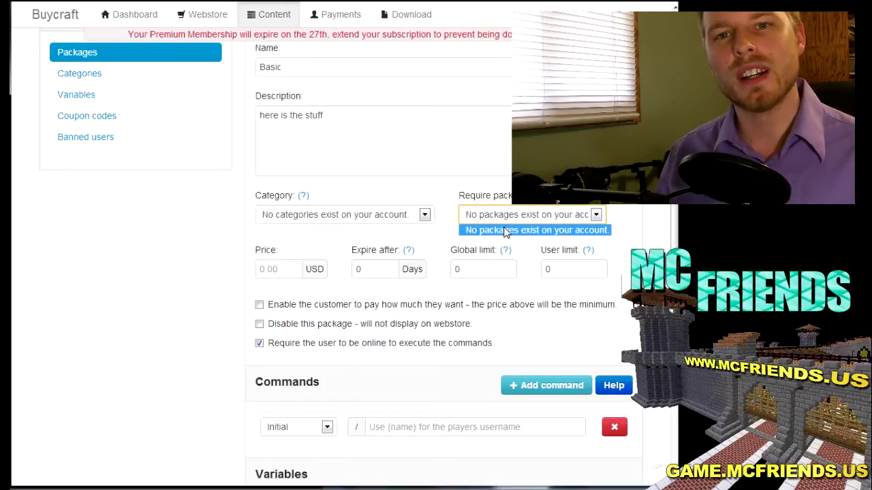
pyautogui.click(167, 263)
# Step: Set the package price to 1 USD with 0-day expiry and review command timing
pyautogui.click(275, 270)
pyautogui.write('1')
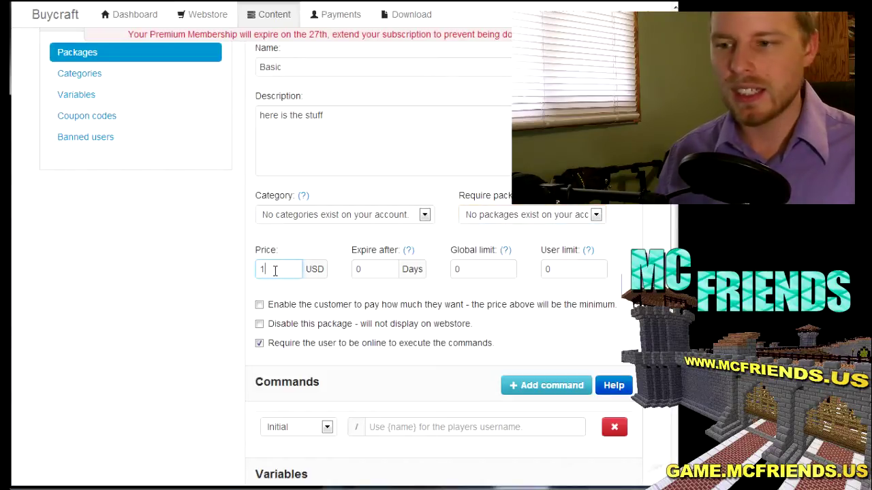
pyautogui.click(366, 270)
pyautogui.scroll(-2, 367, 271)
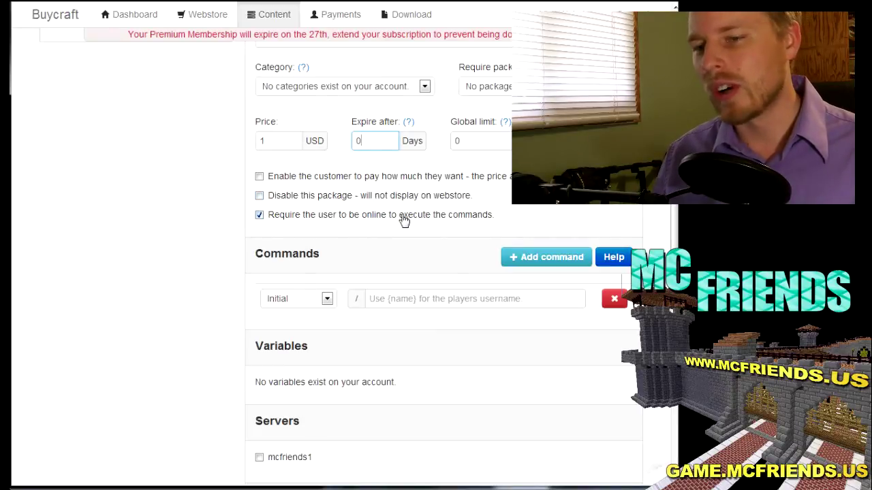
pyautogui.scroll(-1, 404, 220)
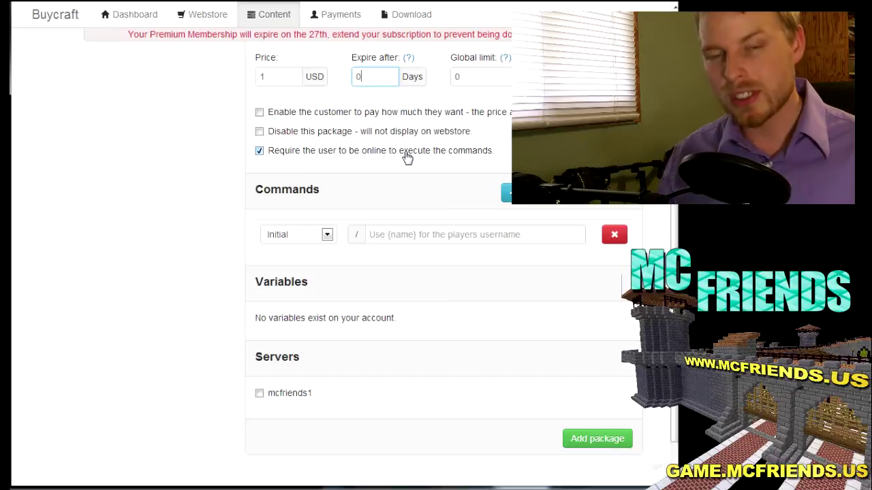
pyautogui.click(327, 234)
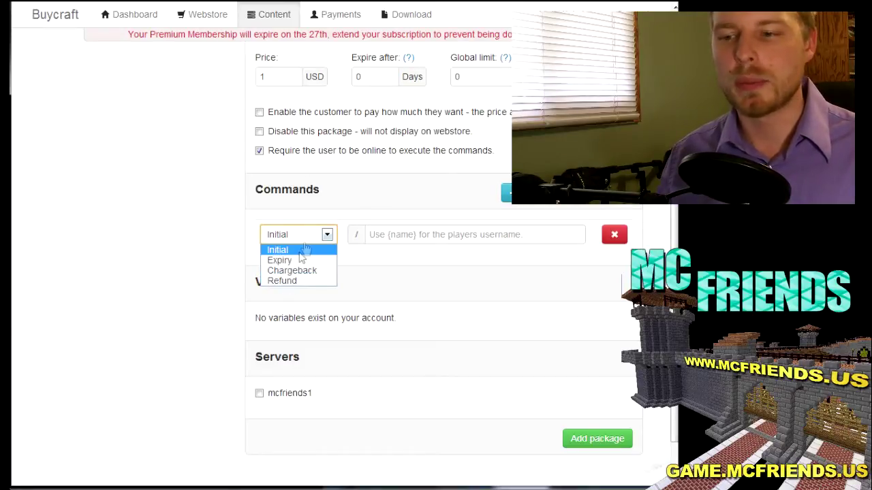
# Step: Add an initial give command for the player, enable it on mcfriends1, and save Basic
pyautogui.click(305, 251)
pyautogui.click(399, 238)
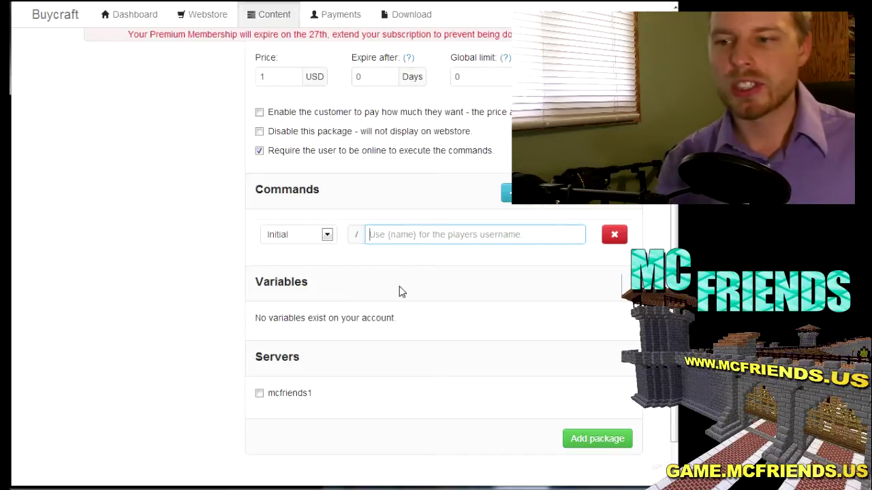
pyautogui.write('gi')
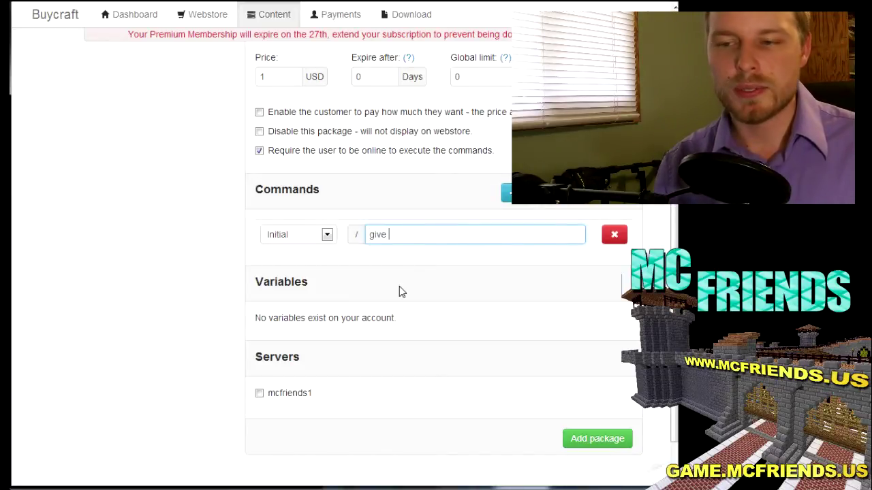
pyautogui.write('ve')
pyautogui.press('BackSpace')
pyautogui.press('BackSpace')
pyautogui.press('BackSpace')
pyautogui.press('BackSpace')
pyautogui.press('BackSpace')
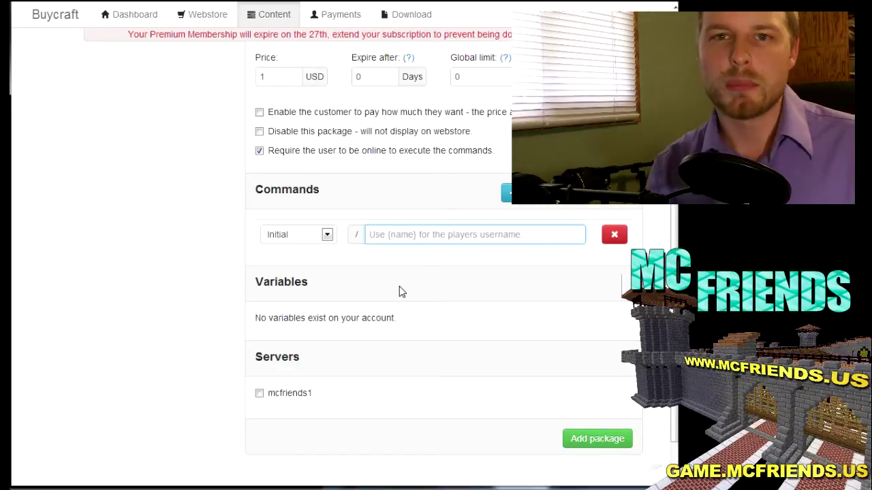
pyautogui.write('giv')
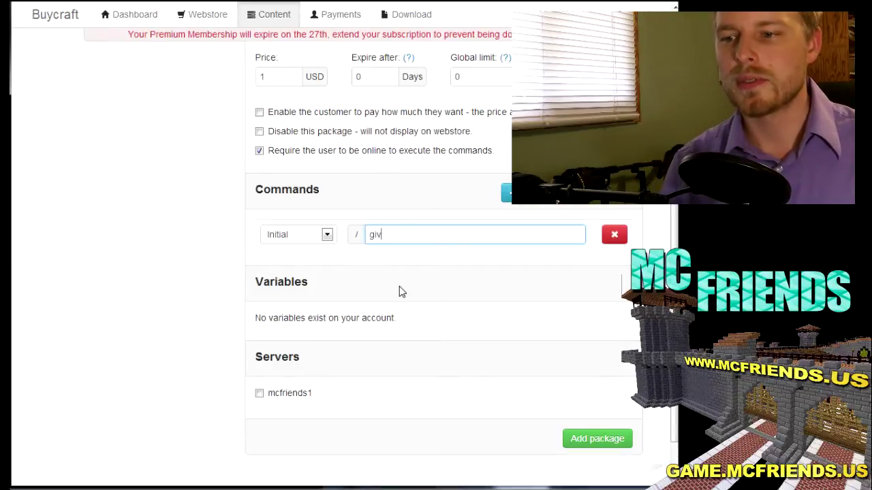
pyautogui.write('e {koz4')
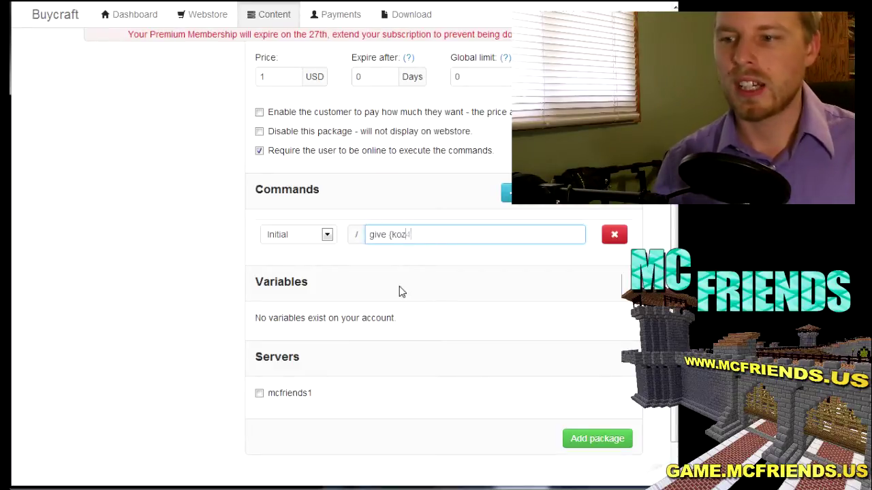
pyautogui.write('christ} ')
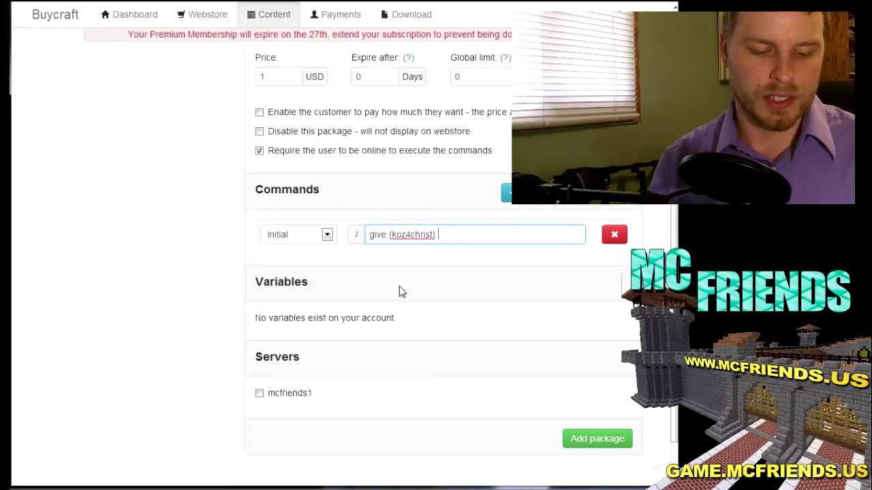
pyautogui.write('10')
pyautogui.press('BackSpace')
pyautogui.press('BackSpace')
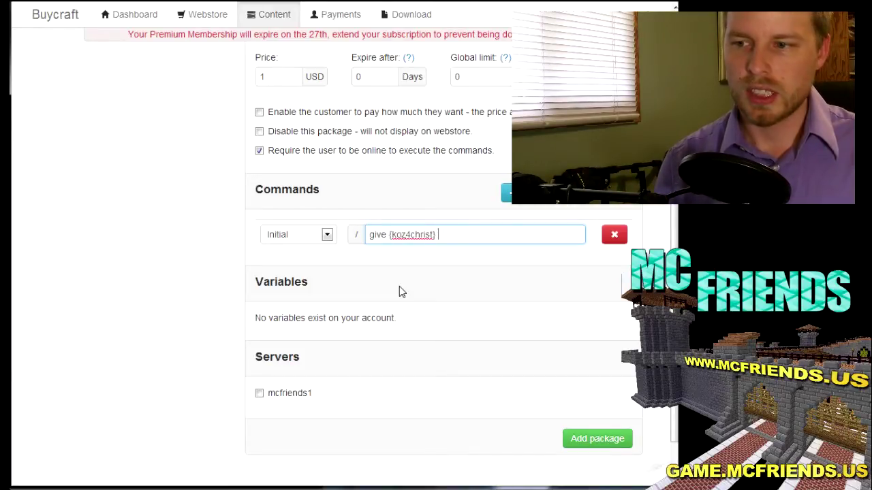
pyautogui.write('1')
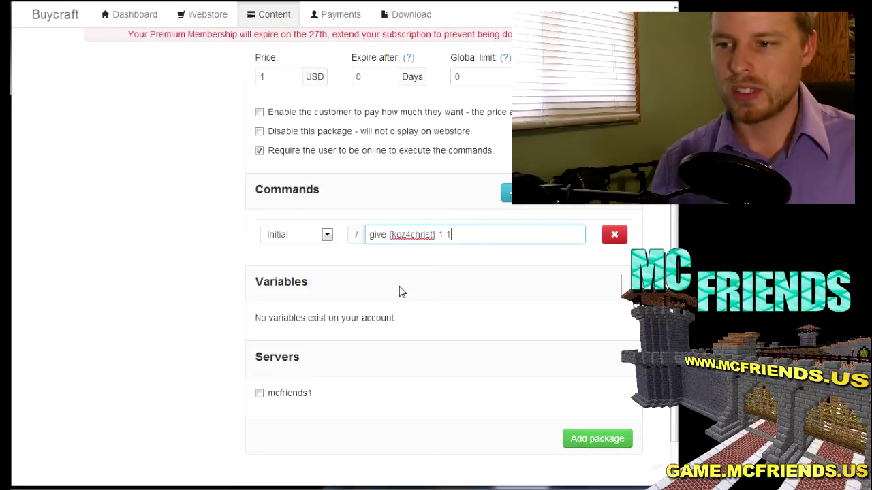
pyautogui.write(' 1')
pyautogui.click(259, 392)
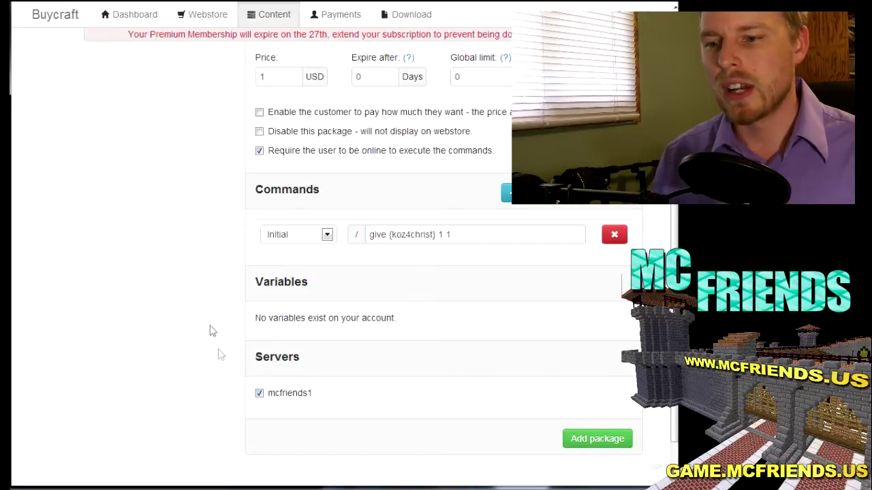
pyautogui.scroll(-2, 443, 412)
pyautogui.click(578, 385)
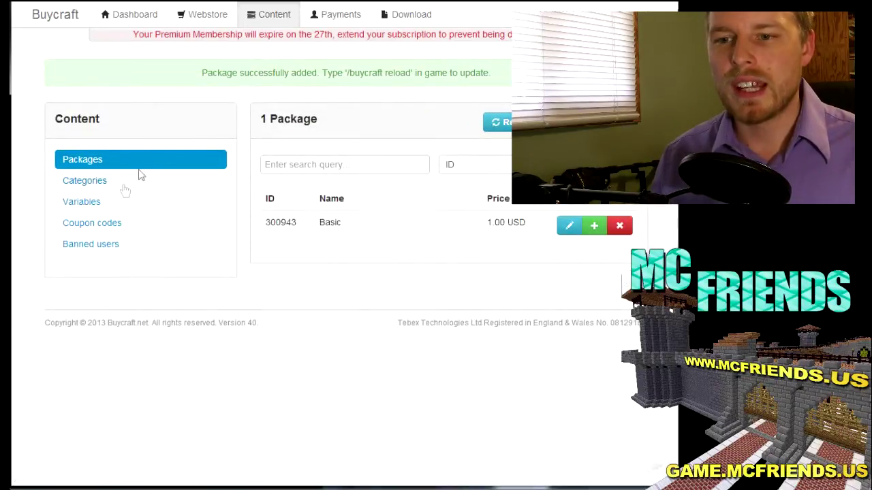
# Step: Pass through Categories to reach Content's Variables page with the Add variable form
pyautogui.click(86, 185)
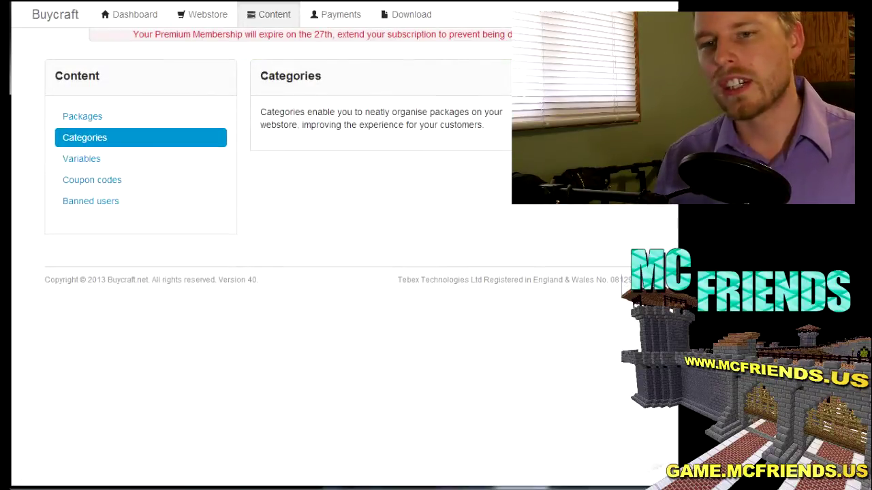
pyautogui.click(80, 162)
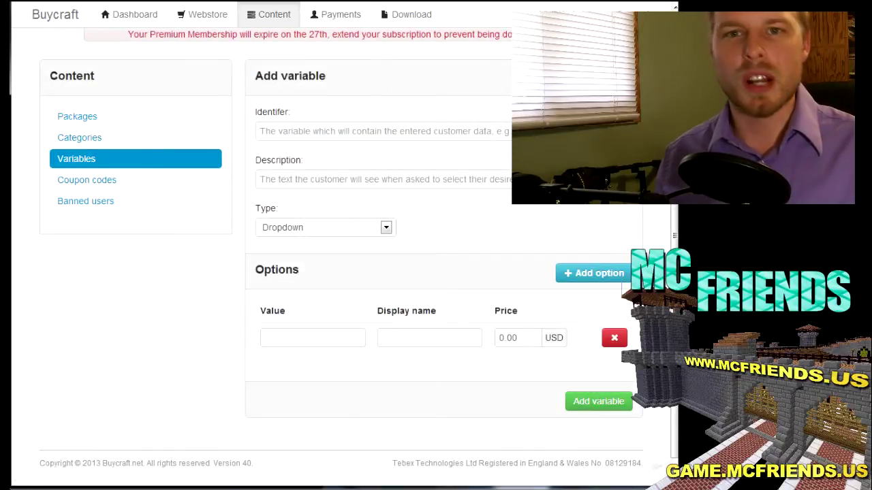
# Step: Give the new variable identifier 'color' and description 'fdasjk'
pyautogui.scroll(-1, 422, 197)
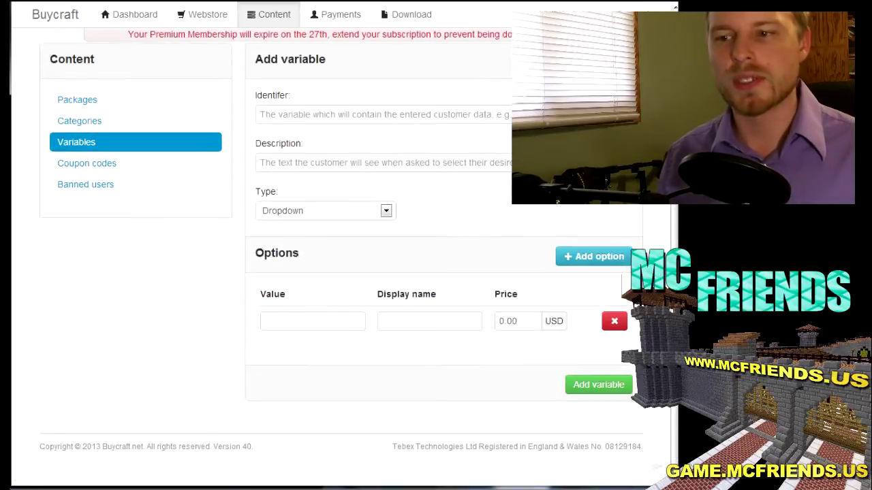
pyautogui.click(420, 118)
pyautogui.write('{g}')
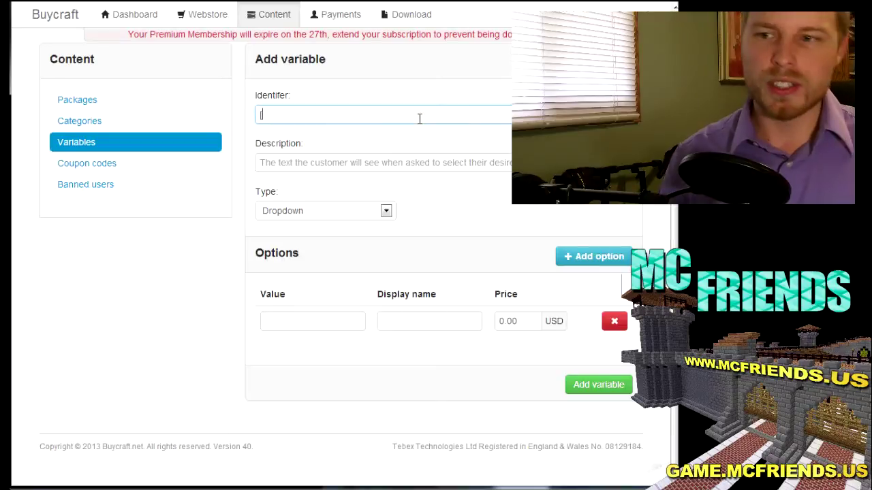
pyautogui.press('BackSpace')
pyautogui.press('BackSpace')
pyautogui.press('BackSpace')
pyautogui.write('color')
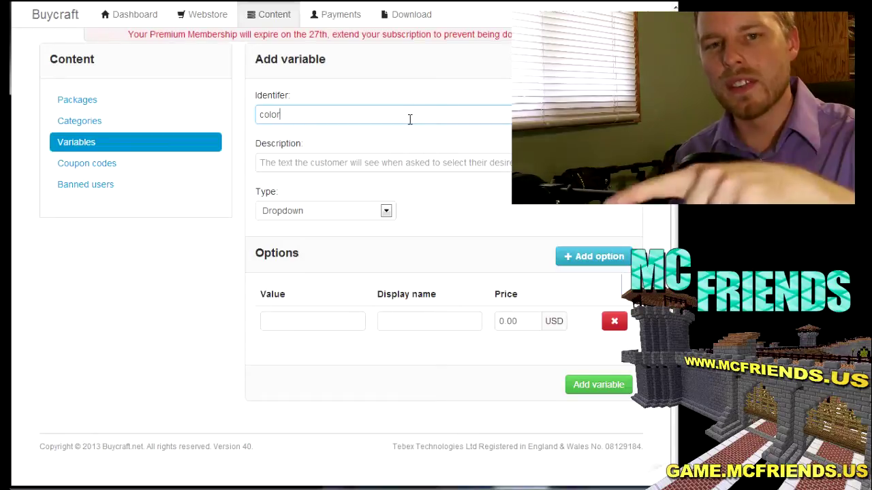
pyautogui.click(373, 162)
pyautogui.write('fdasjk')
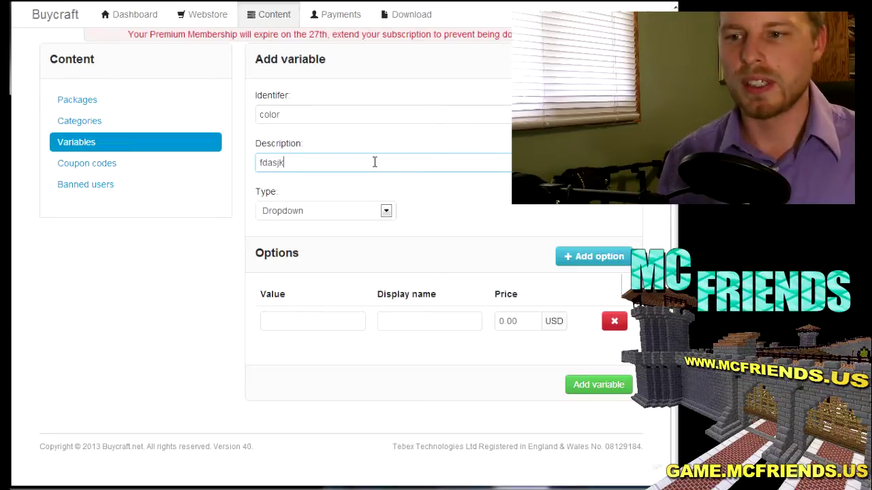
# Step: Keep Dropdown type and fill the first option: value &4, display name Red, price 20
pyautogui.click(385, 212)
pyautogui.click(323, 324)
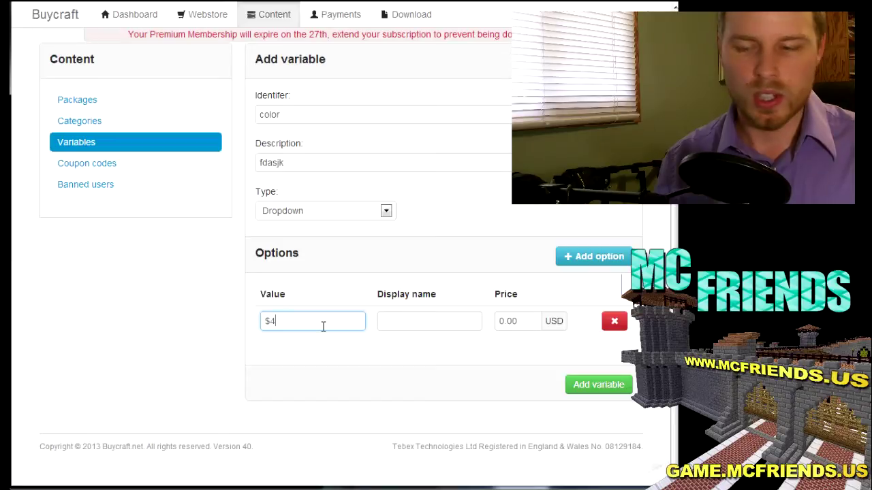
pyautogui.press('BackSpace')
pyautogui.press('BackSpace')
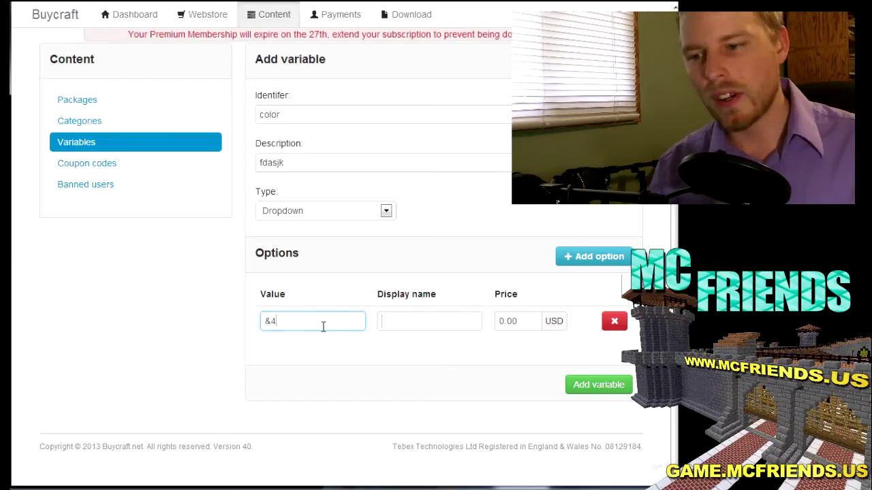
pyautogui.press('Tab')
pyautogui.write('Red')
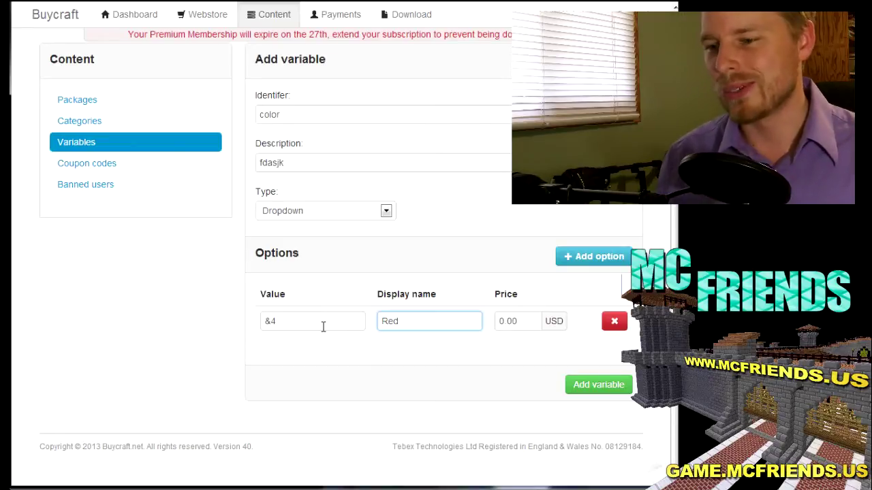
pyautogui.press('Tab')
pyautogui.write('20')
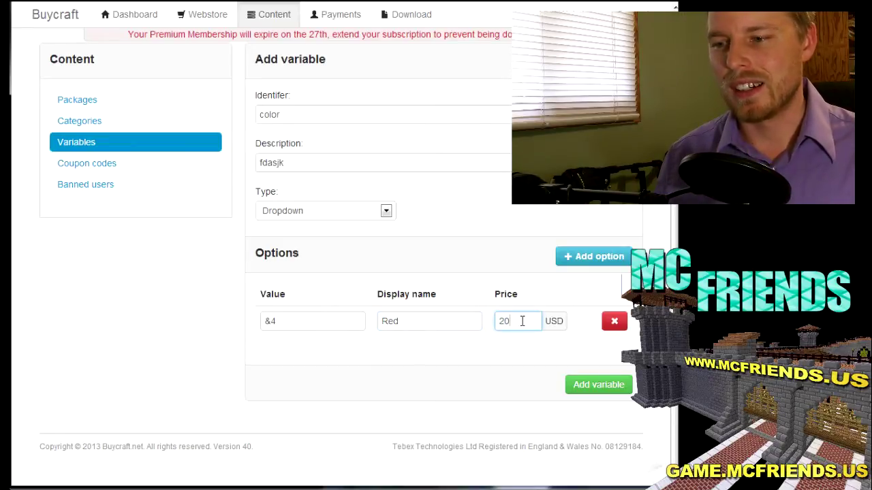
# Step: Add a second dropdown option: value &c, display name teal, price 1
pyautogui.click(608, 256)
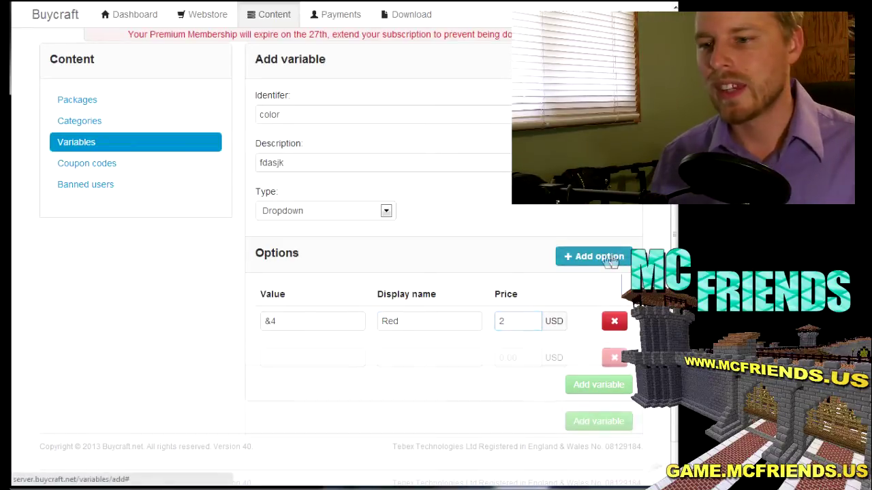
pyautogui.click(291, 361)
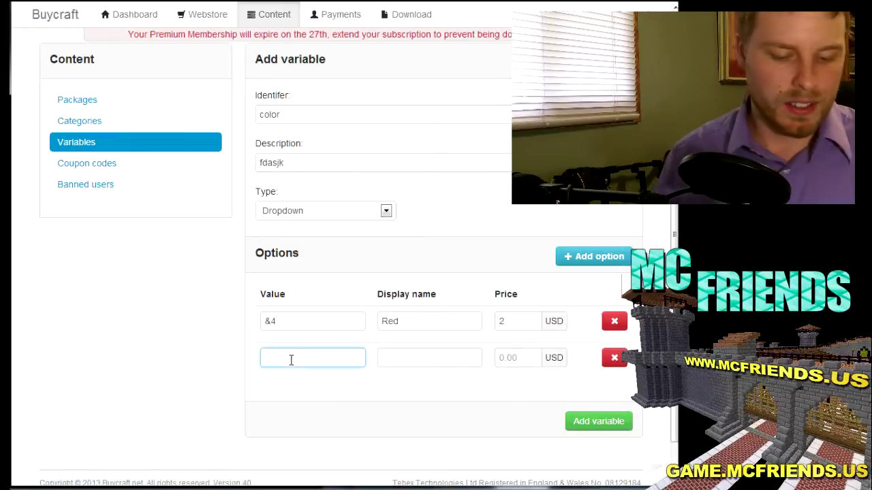
pyautogui.write('&')
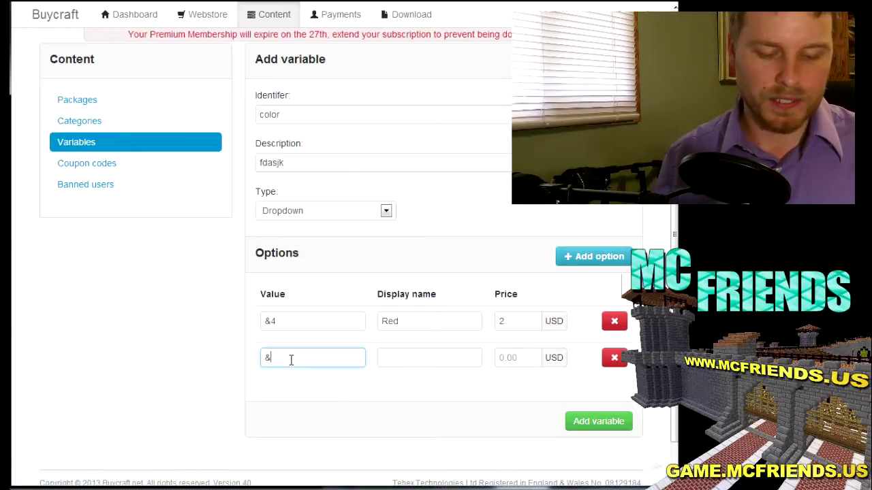
pyautogui.write('c')
pyautogui.click(430, 355)
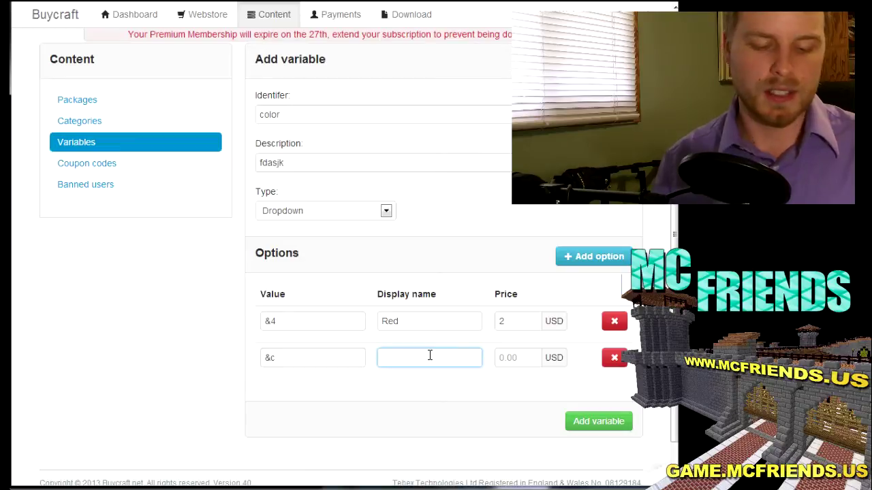
pyautogui.write('teal')
pyautogui.click(517, 357)
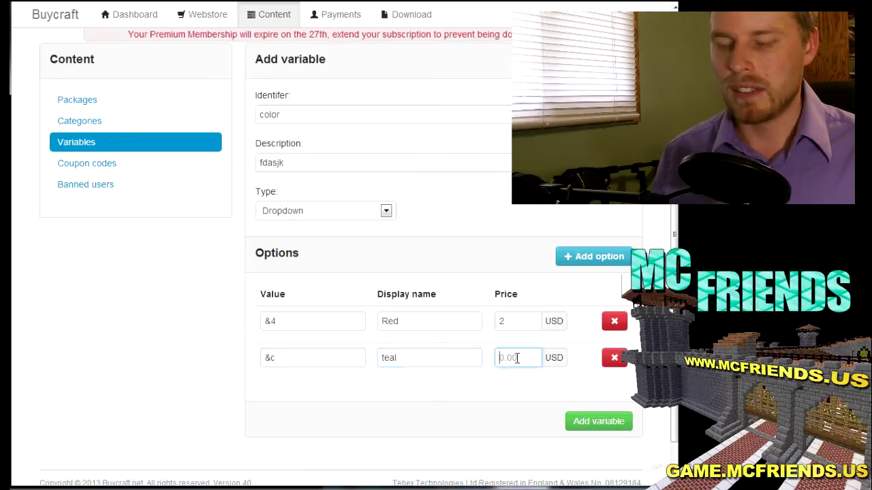
pyautogui.write('1')
# Step: Remove the extra empty option row and save the two-option color variable
pyautogui.click(567, 259)
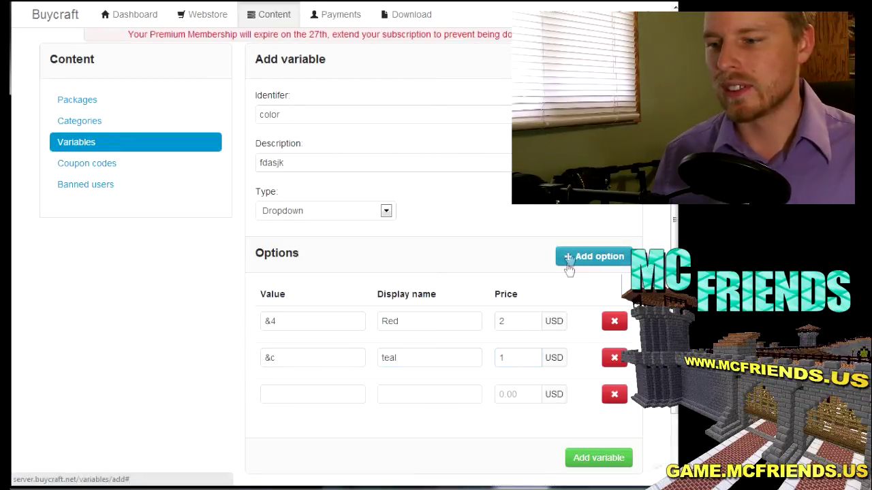
pyautogui.click(597, 458)
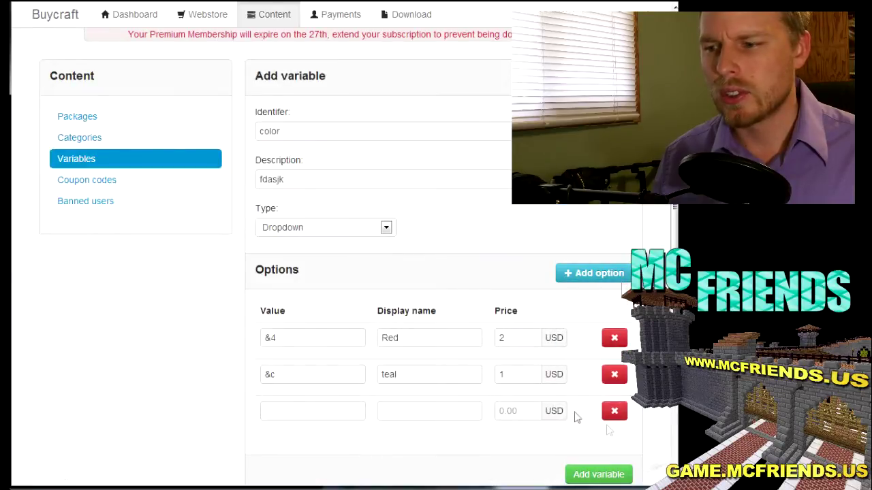
pyautogui.click(615, 411)
pyautogui.click(598, 442)
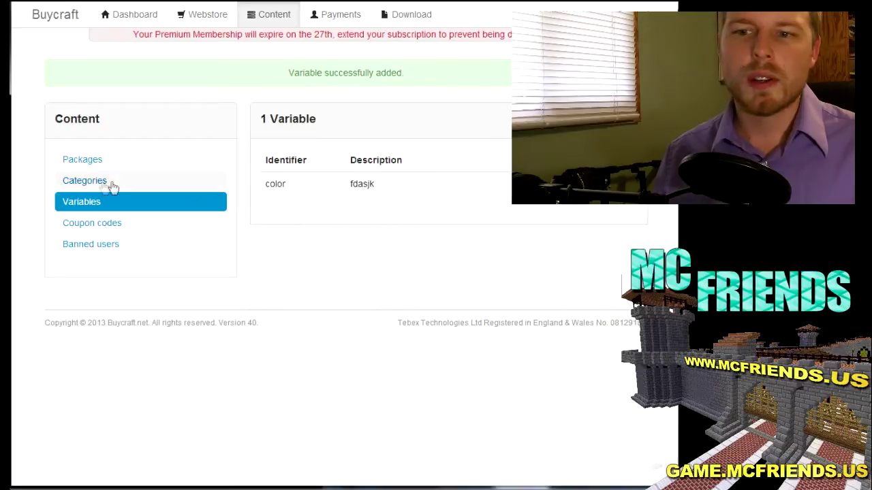
# Step: Begin a new package named 'Name' with description 'name' and a price of 1
pyautogui.click(93, 163)
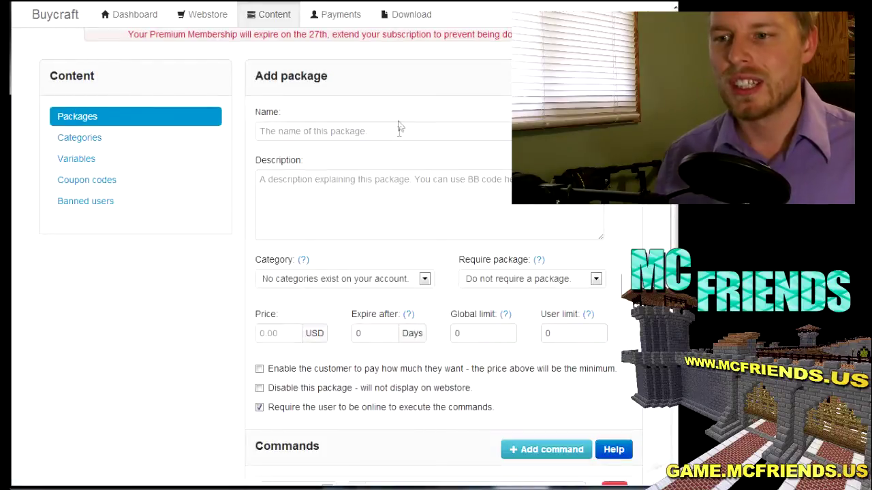
pyautogui.click(399, 132)
pyautogui.write('Name colors')
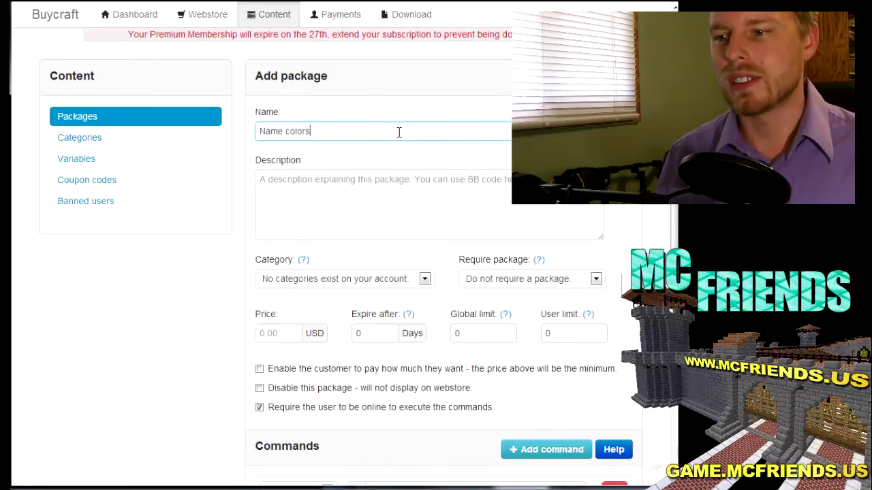
pyautogui.scroll(-1, 399, 132)
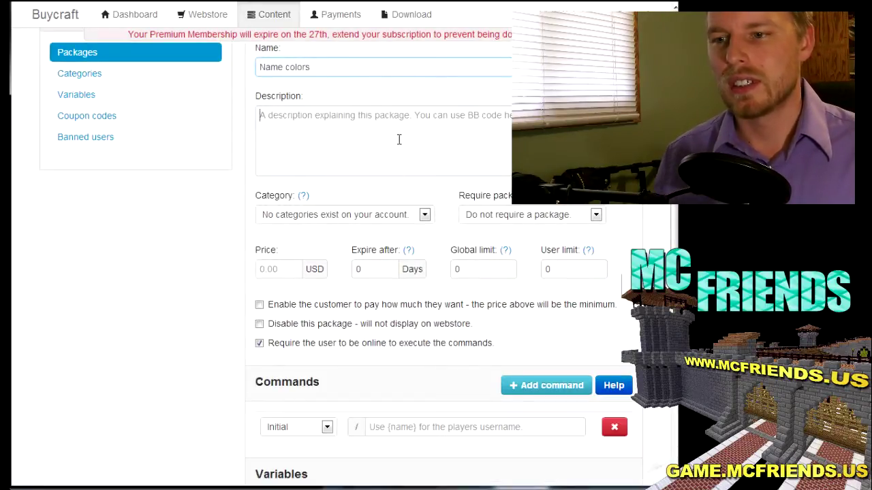
pyautogui.click(399, 139)
pyautogui.write('name')
pyautogui.scroll(-1, 399, 140)
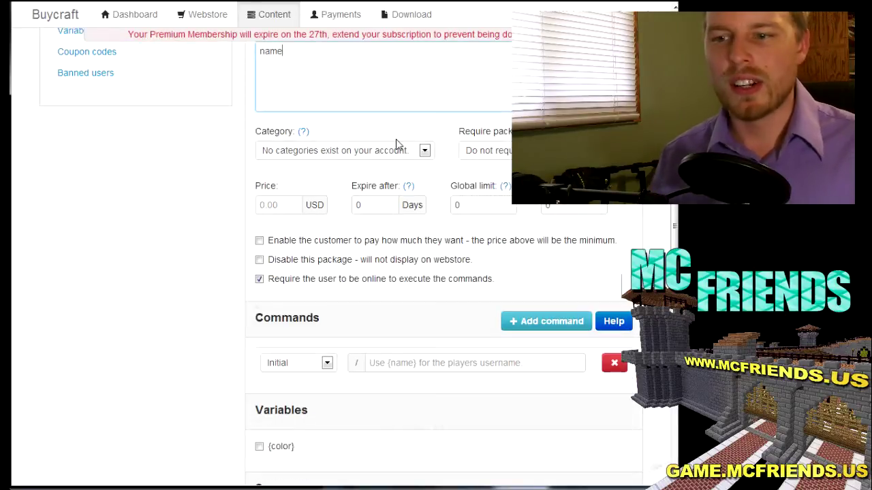
pyautogui.click(266, 205)
pyautogui.write('1')
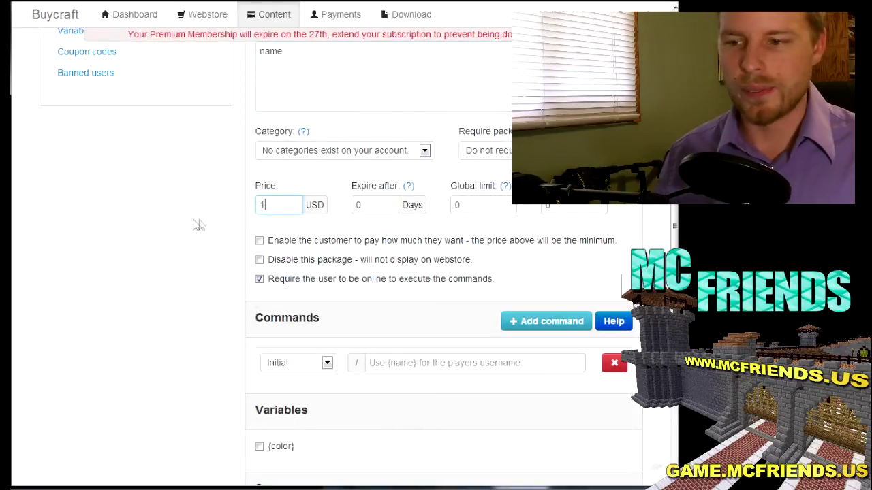
pyautogui.scroll(-1, 196, 225)
# Step: Enter the package command pex user {name} prefix {color}
pyautogui.click(402, 298)
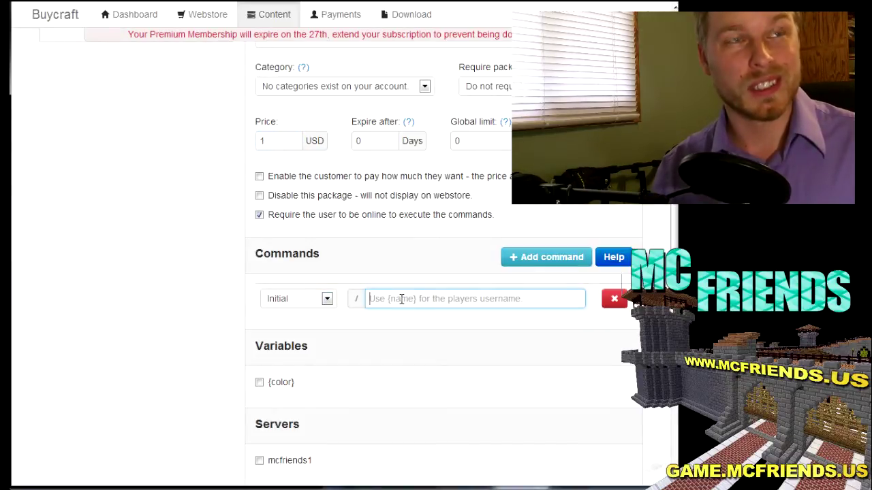
pyautogui.write('pex u')
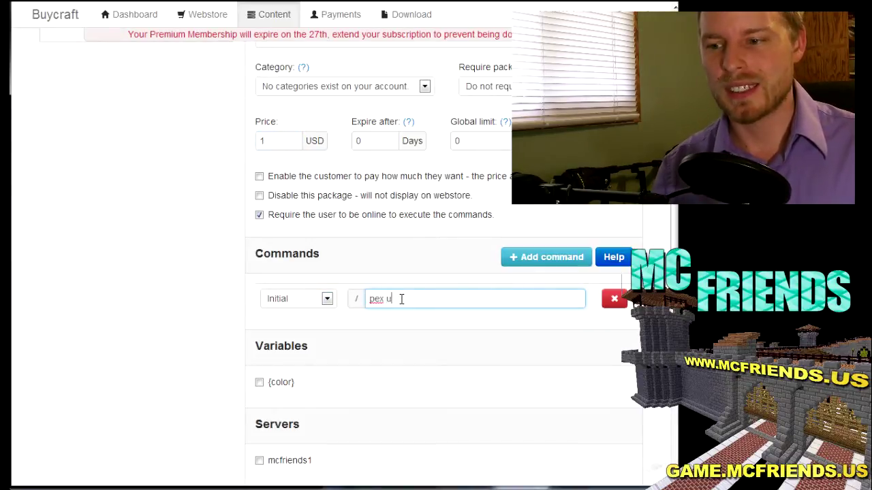
pyautogui.write('ser {')
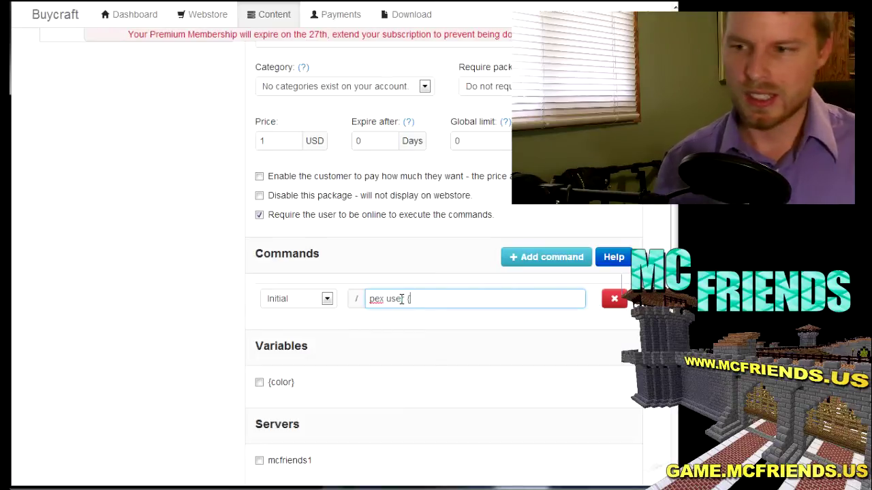
pyautogui.write('name}')
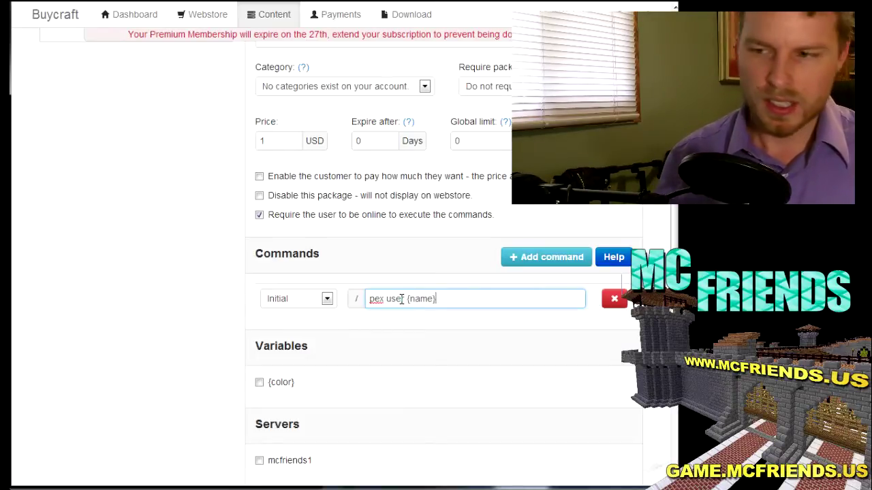
pyautogui.write('prefix')
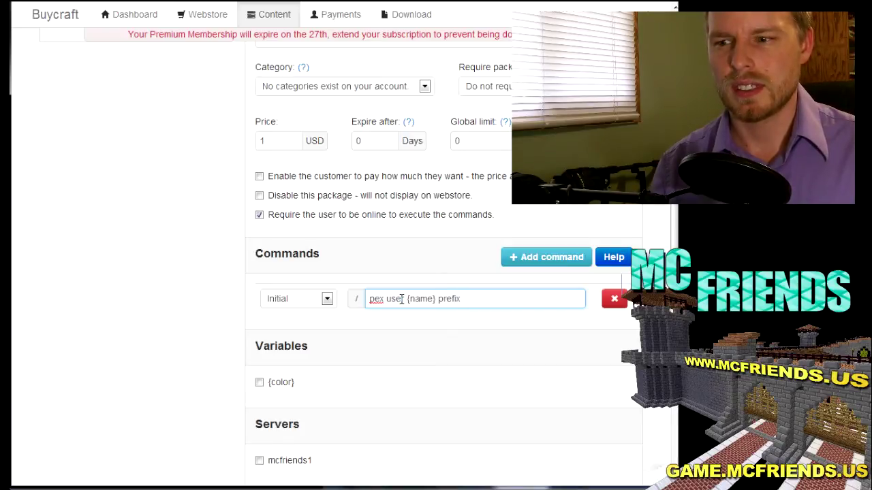
pyautogui.press('BackSpace')
pyautogui.press('BackSpace')
pyautogui.press('BackSpace')
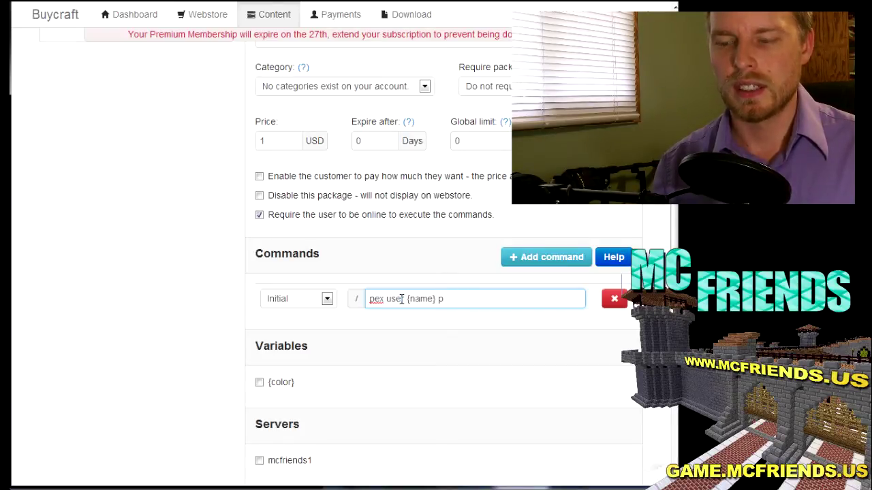
pyautogui.write('fix ')
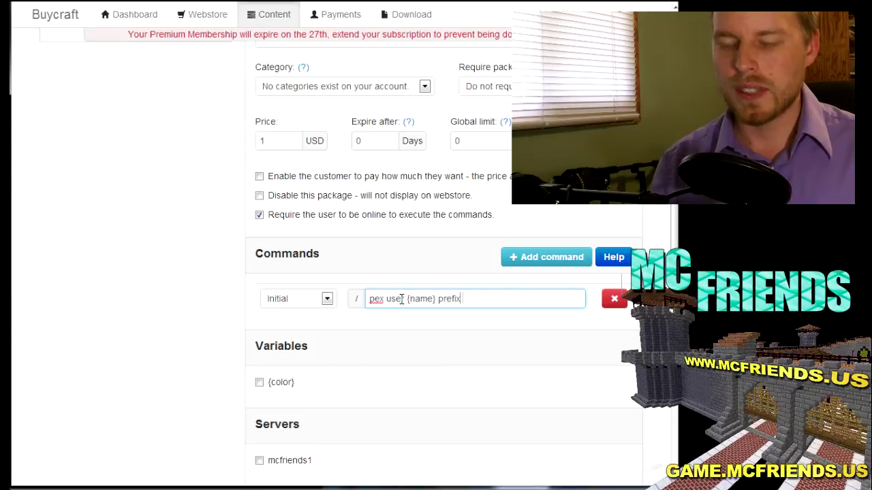
pyautogui.write('{color}')
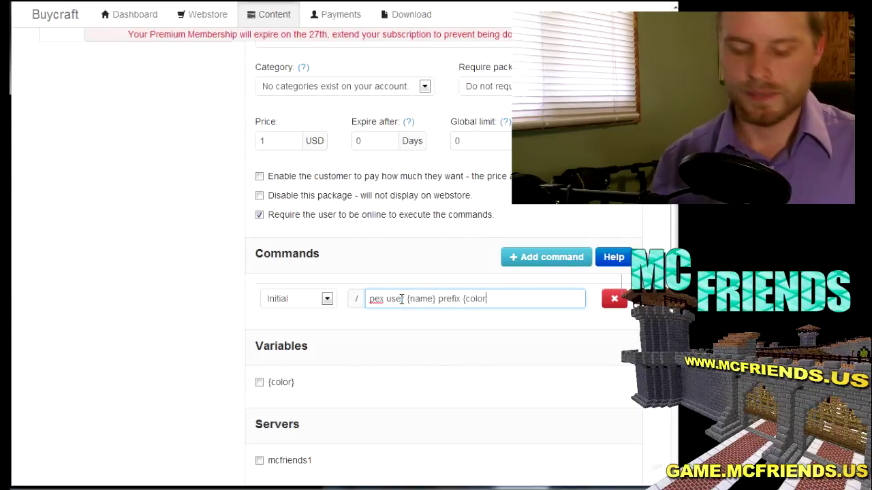
# Step: Attach the {color} variable and mcfriends1 server, save, then enter mcfriends 1.buycraft.net in a new tab
pyautogui.click(260, 383)
pyautogui.scroll(-3, 204, 361)
pyautogui.click(259, 340)
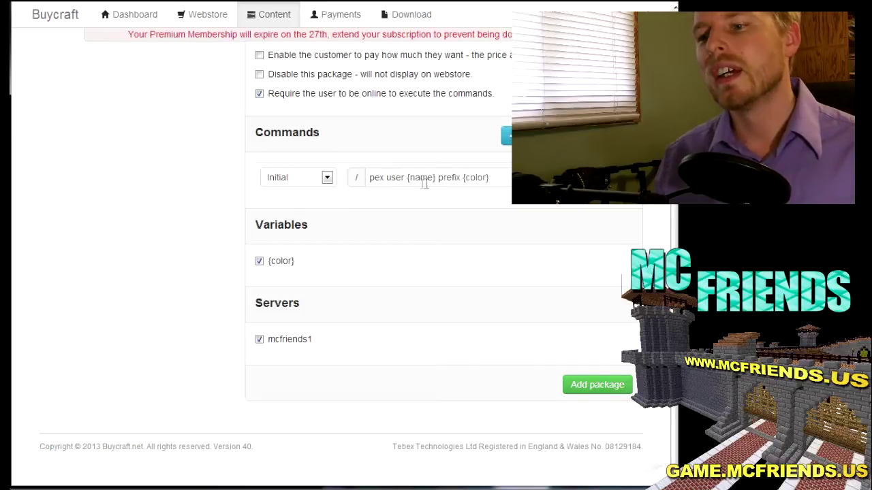
pyautogui.click(606, 385)
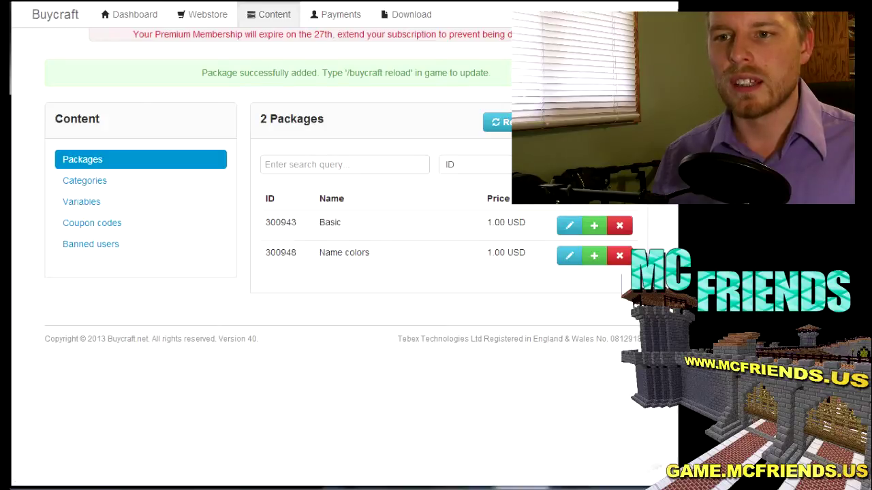
pyautogui.hotkey('ctrl', 't')
pyautogui.write('mcfrien')
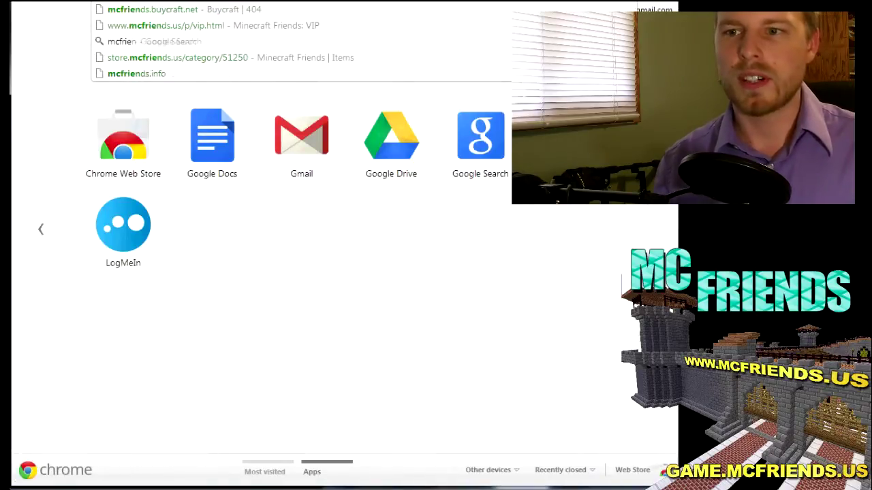
pyautogui.write('ds 1.buy')
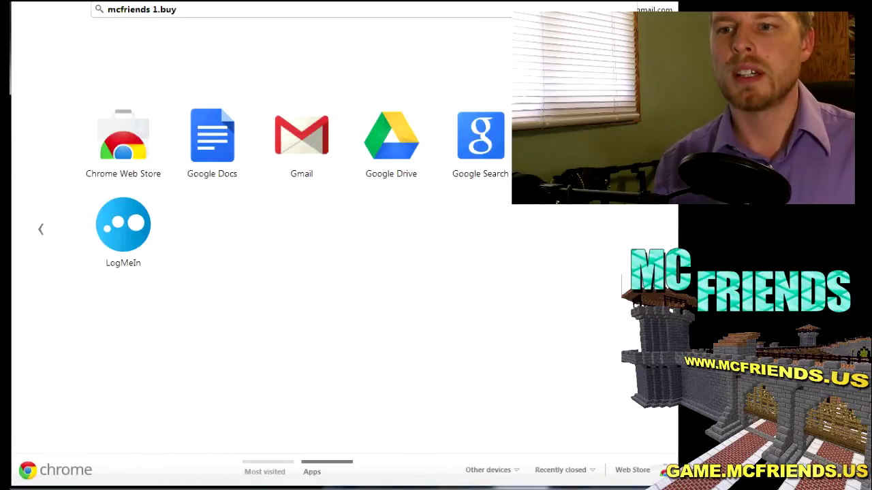
pyautogui.write('craft.net')
# Step: Load the mcfriends1 webstore, open Uncategorized and continue in with a player username
pyautogui.press('Return')
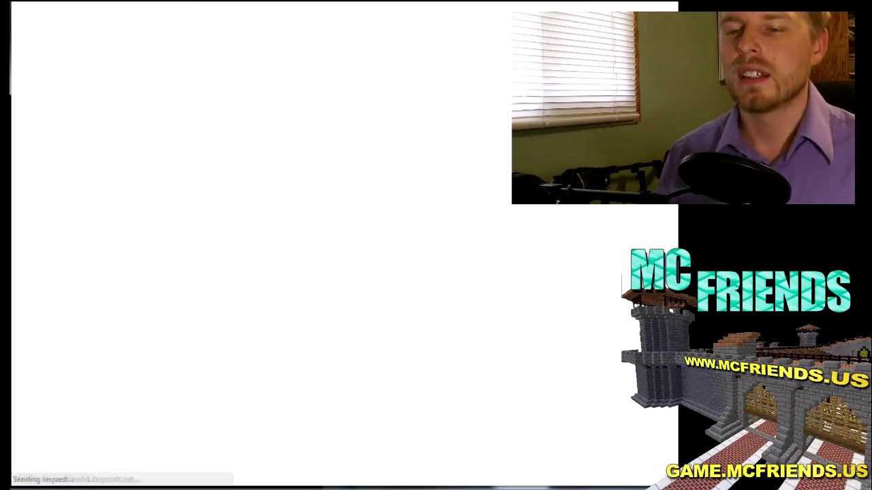
pyautogui.click(167, 113)
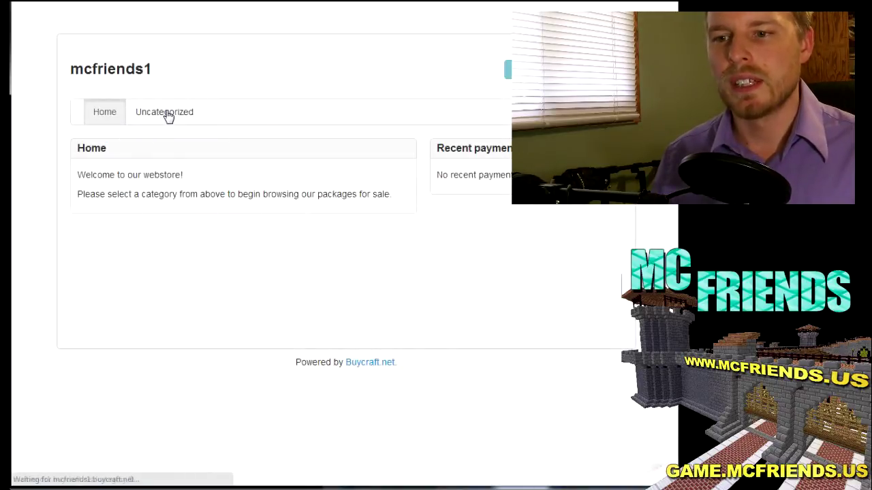
pyautogui.click(169, 178)
pyautogui.write('Ko')
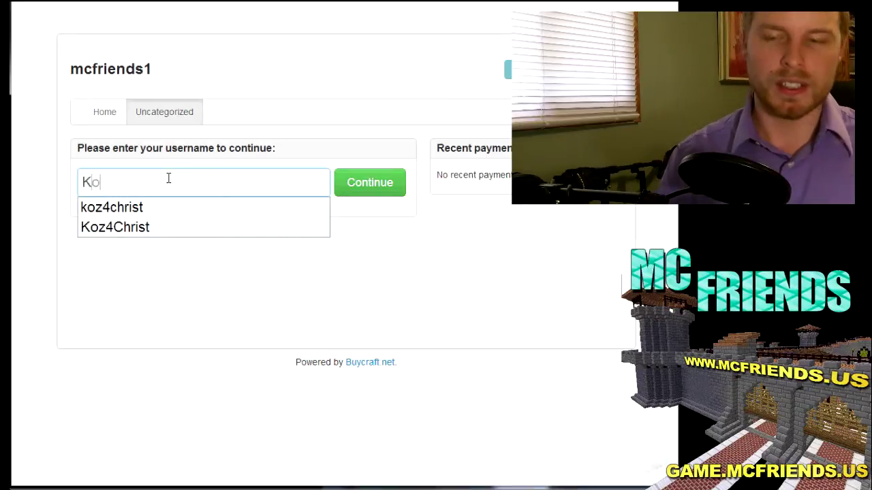
pyautogui.write('z4Christ')
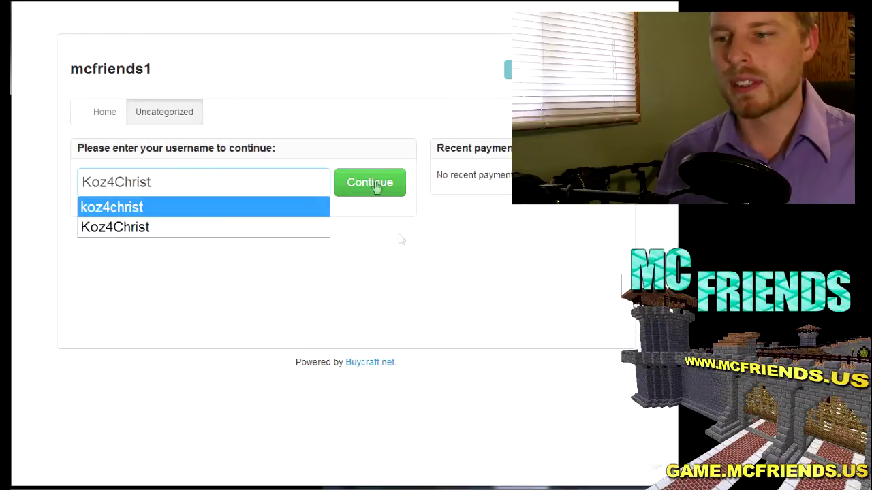
pyautogui.click(376, 184)
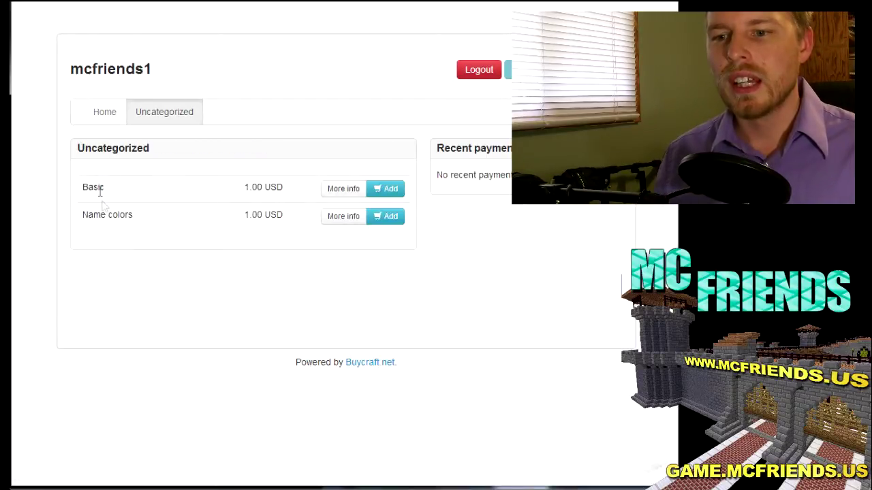
# Step: Check the Basic package details and add Basic to the basket
pyautogui.click(348, 191)
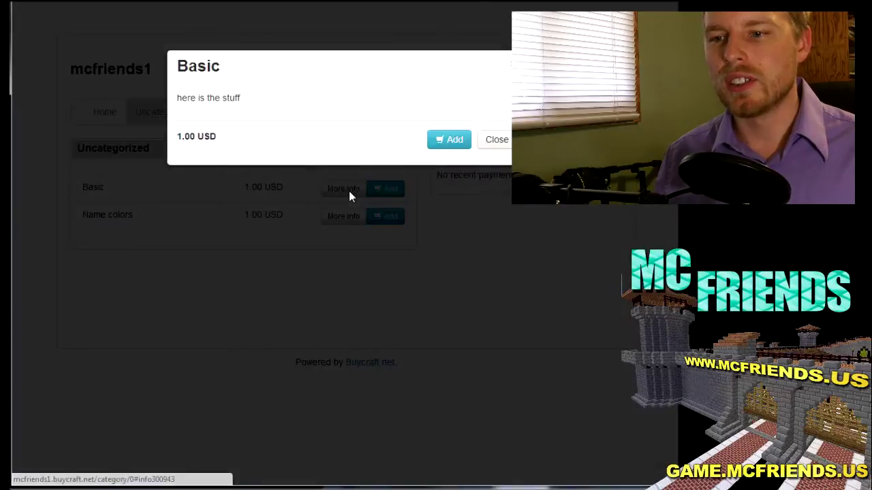
pyautogui.click(499, 139)
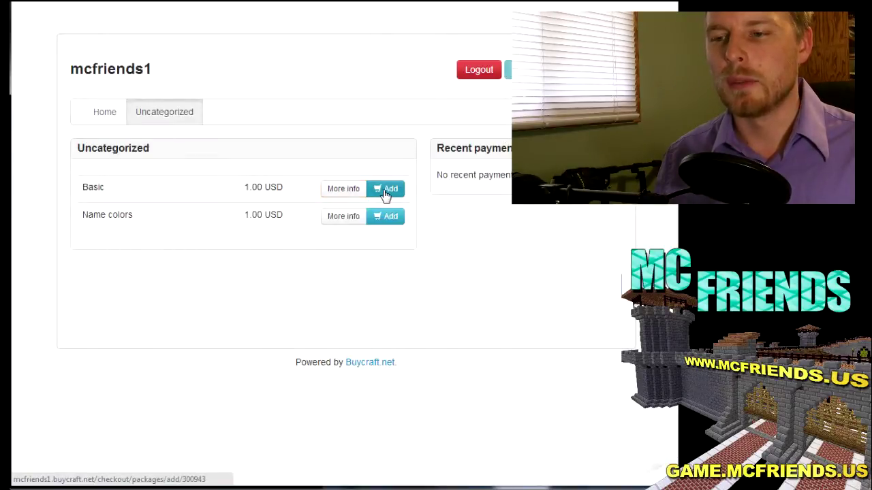
pyautogui.click(385, 188)
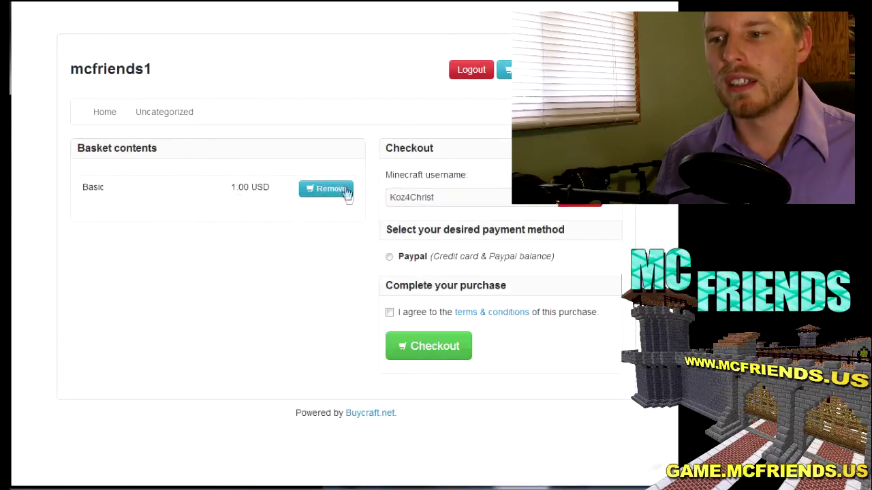
pyautogui.click(166, 115)
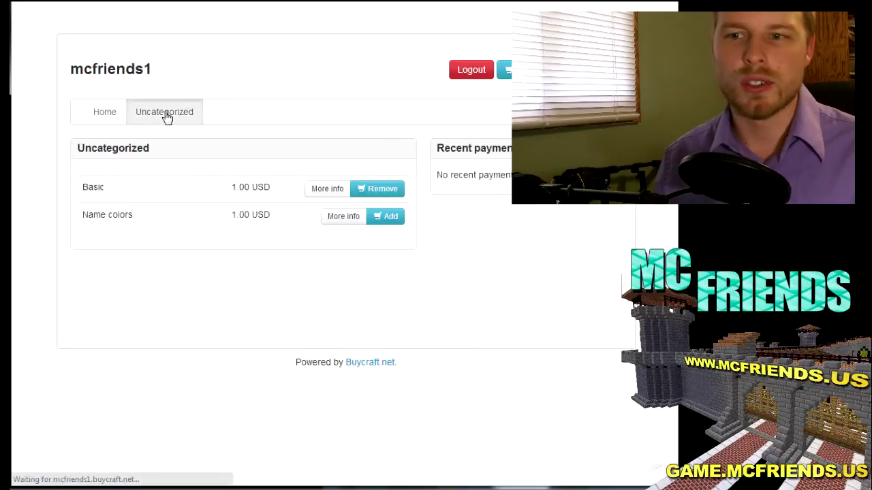
# Step: Add Name colors with teal as the chosen colour, then return to the store home page
pyautogui.click(386, 218)
pyautogui.click(398, 190)
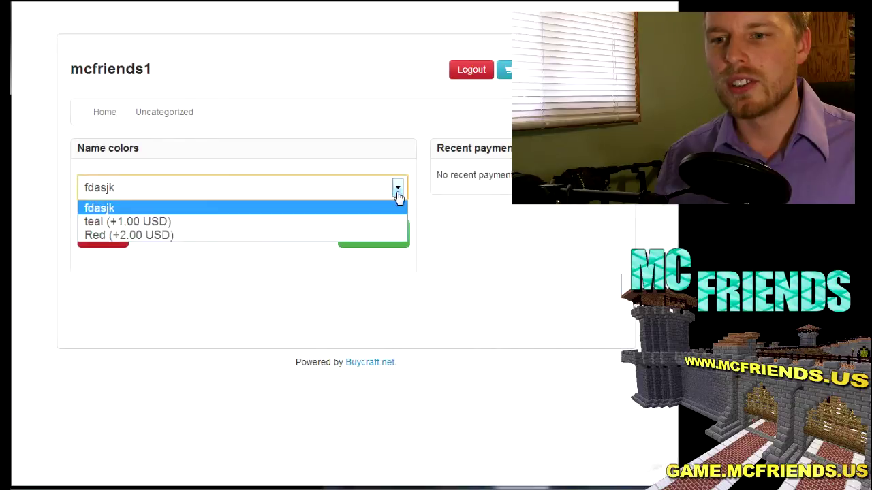
pyautogui.click(147, 227)
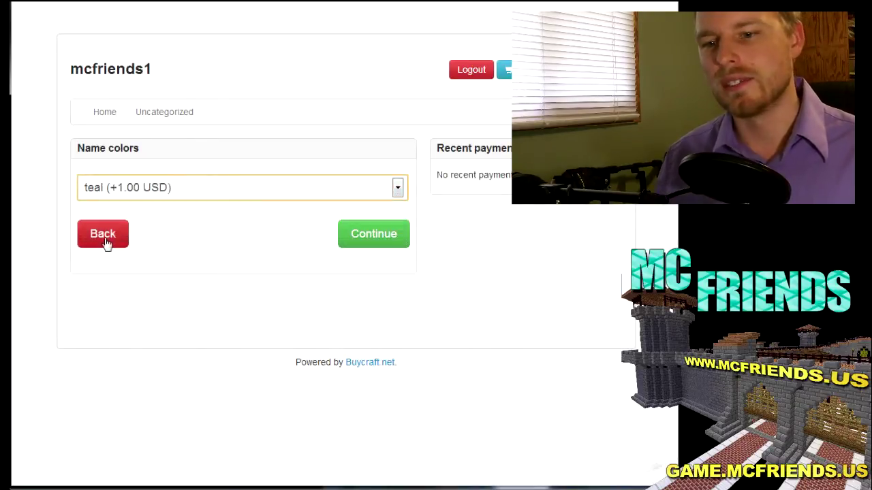
pyautogui.click(105, 241)
pyautogui.click(107, 116)
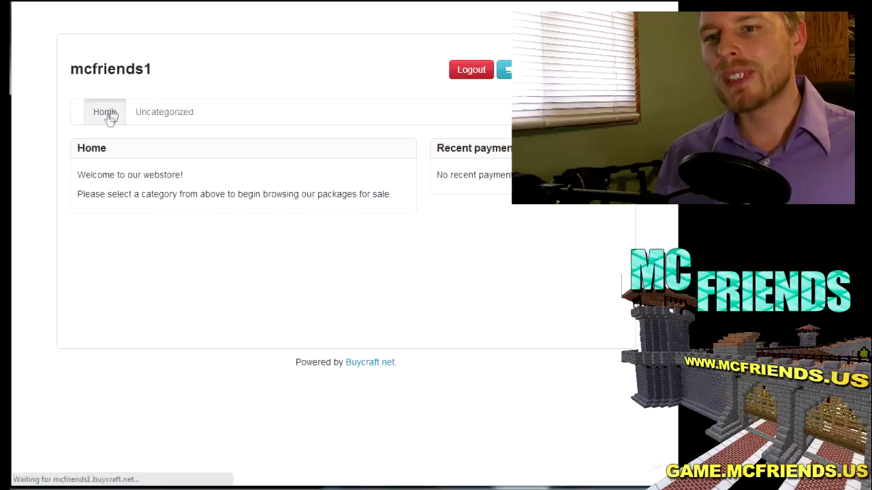
# Step: Back in the admin panel, view Coupon codes, then reopen the Packages list
pyautogui.hotkey('ctrl', 'Tab')
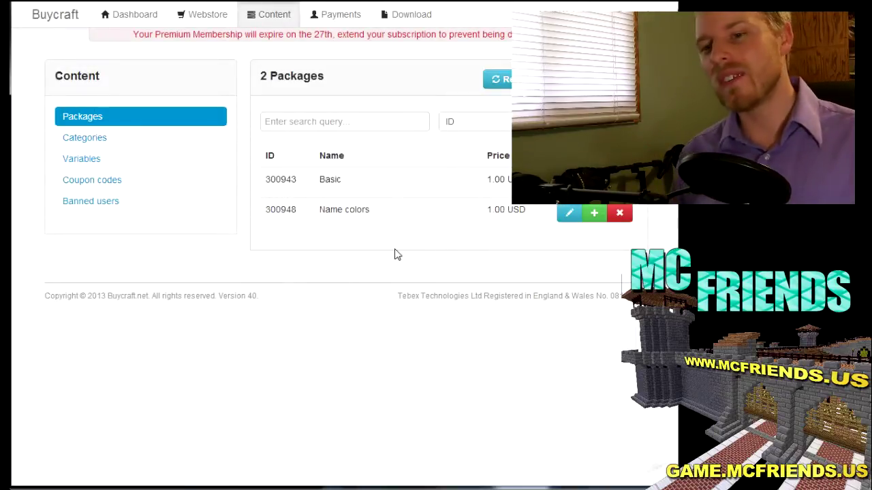
pyautogui.click(107, 185)
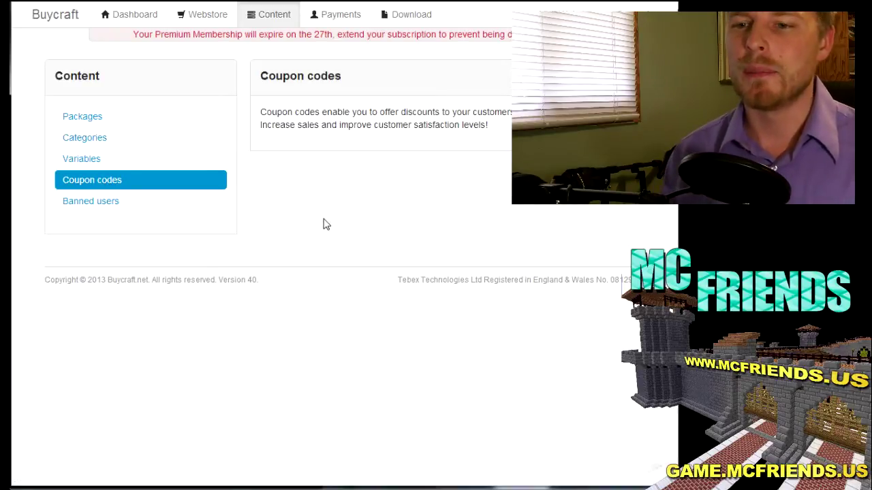
pyautogui.click(89, 120)
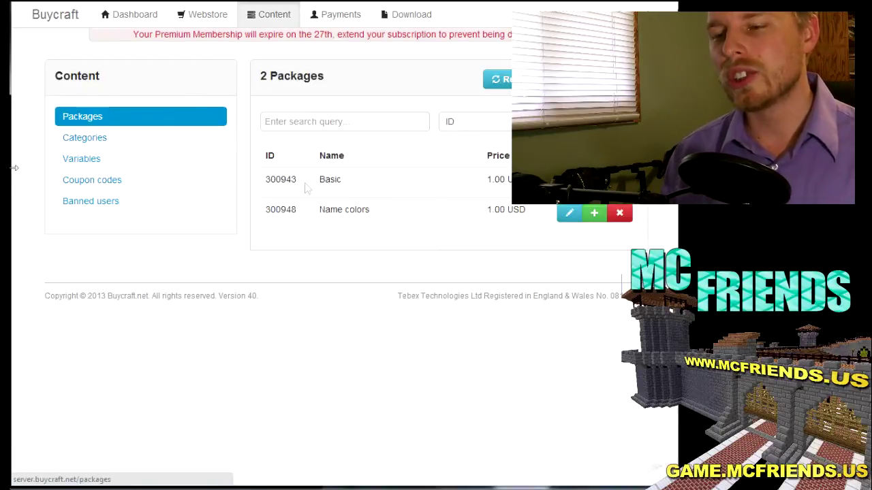